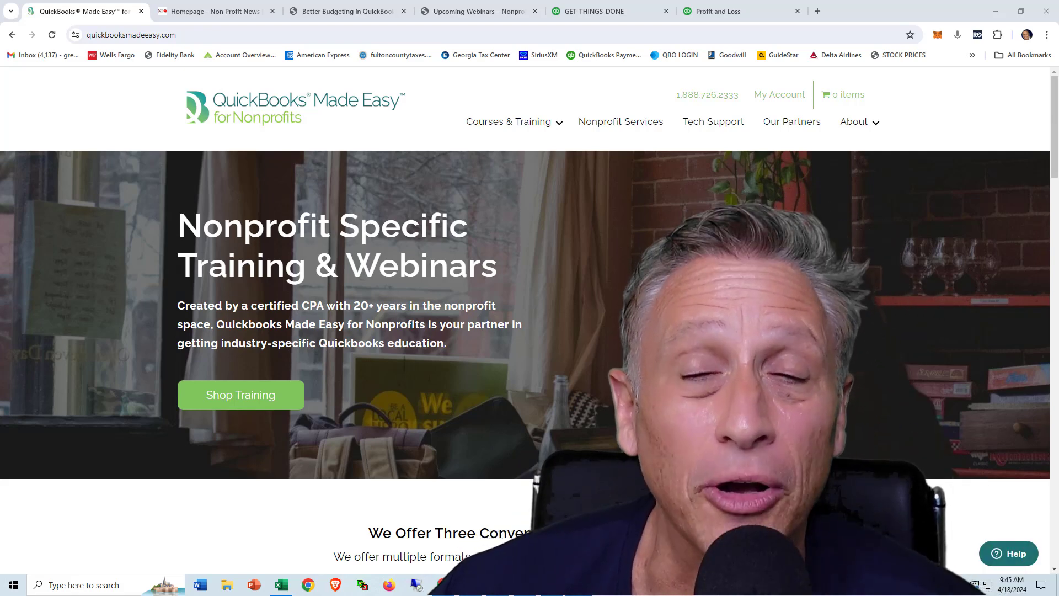
# - Switch to QuickBooks Online and open the Customers list at the customer names
pyautogui.click(584, 13)
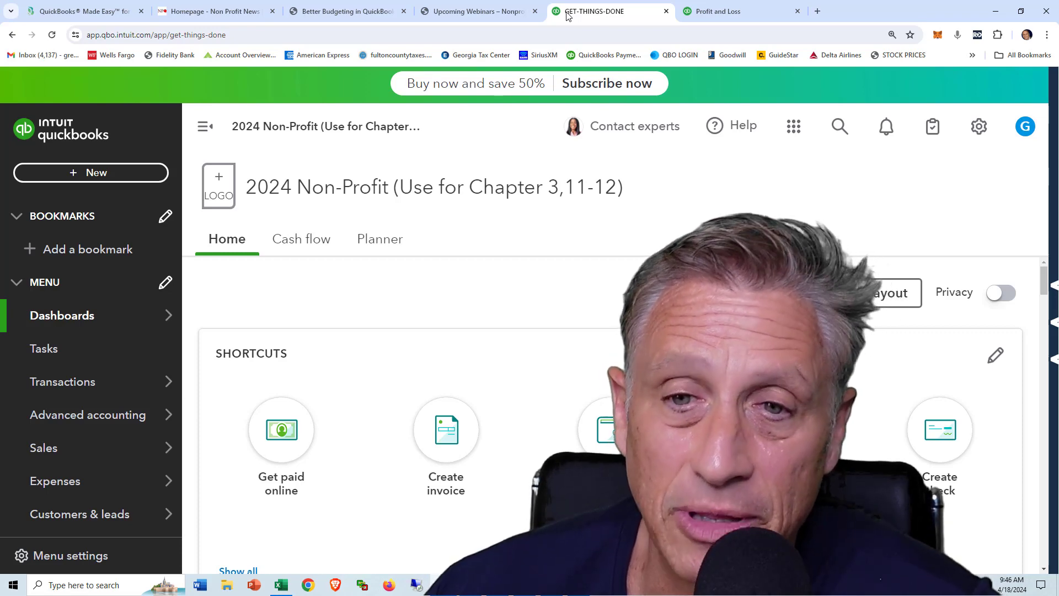
pyautogui.scroll(-2, 94, 405)
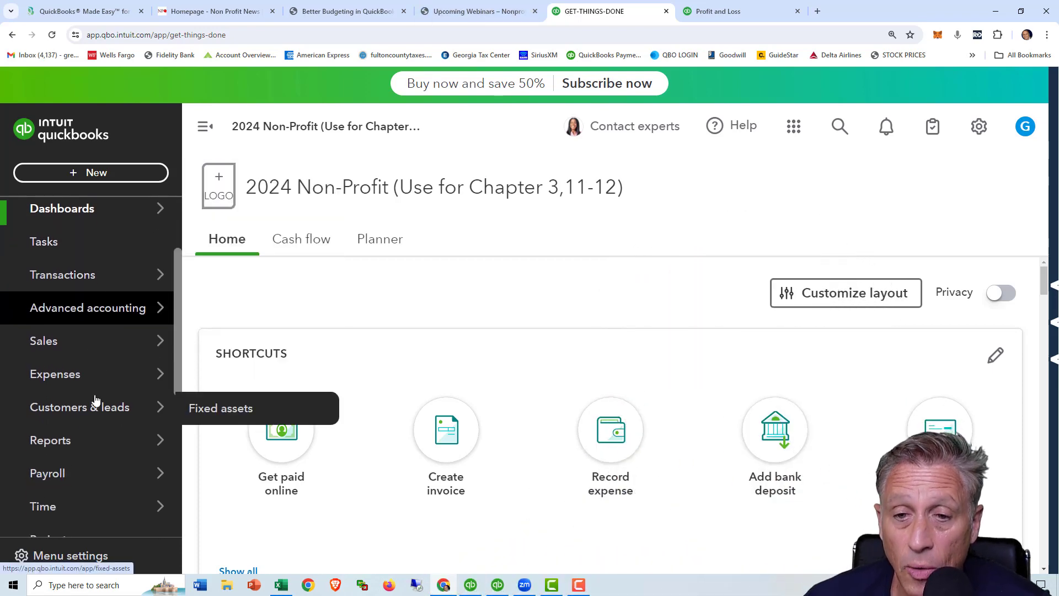
pyautogui.moveTo(88, 445)
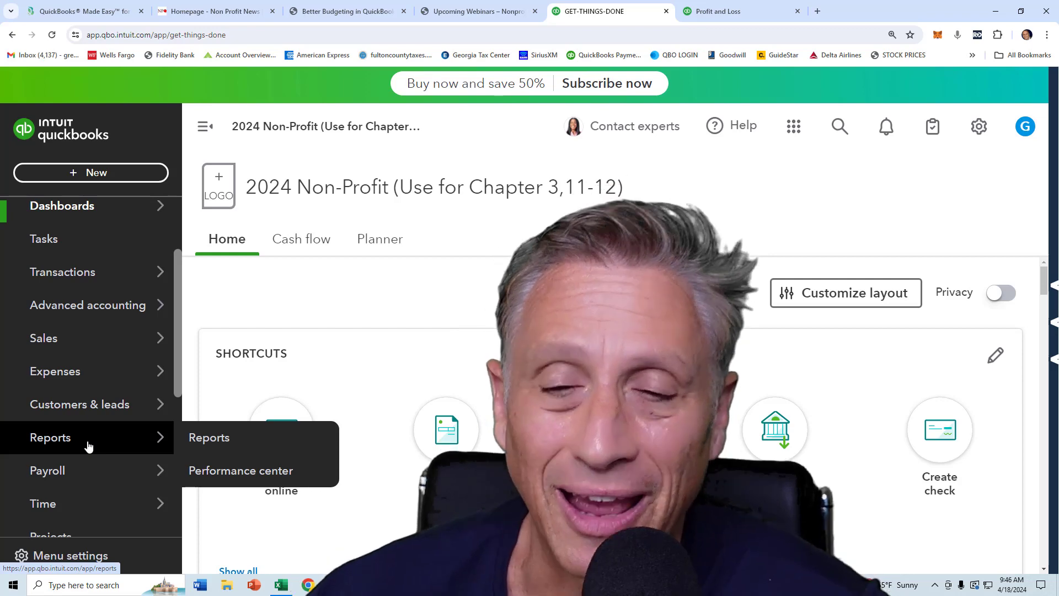
pyautogui.moveTo(87, 414)
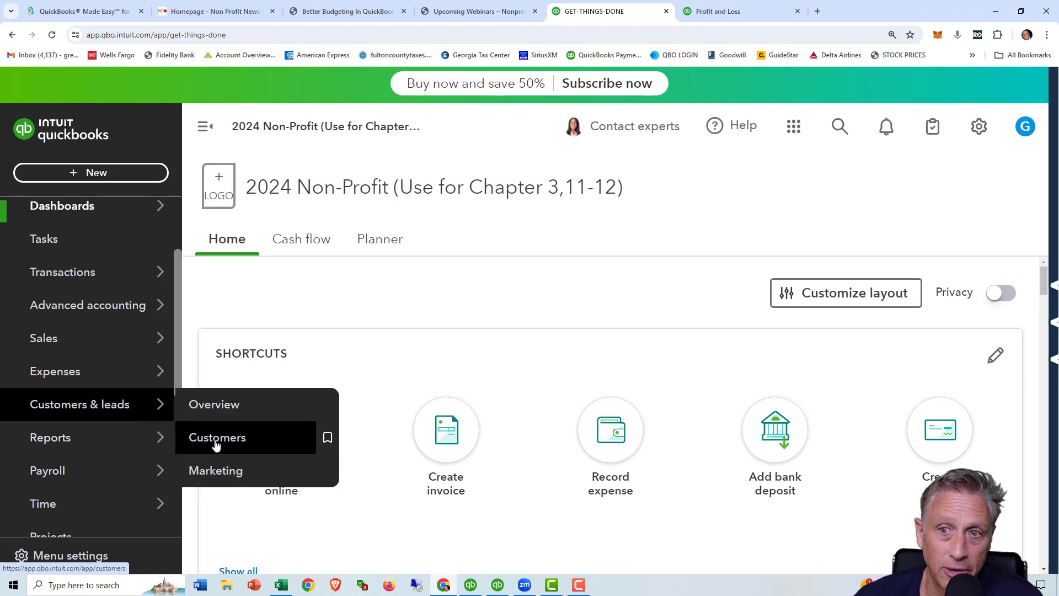
pyautogui.click(215, 444)
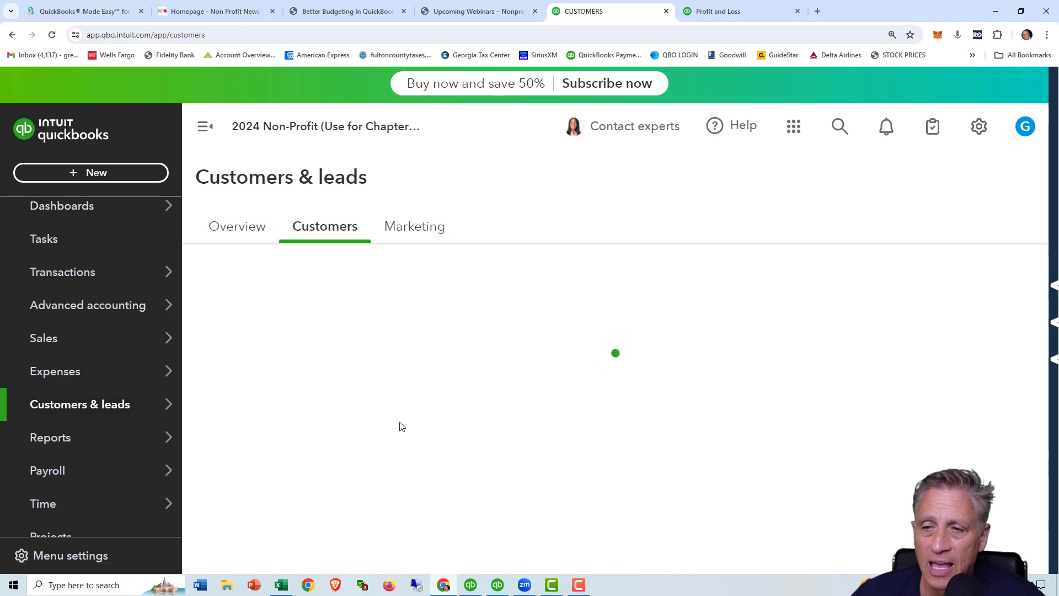
pyautogui.scroll(-4, 439, 364)
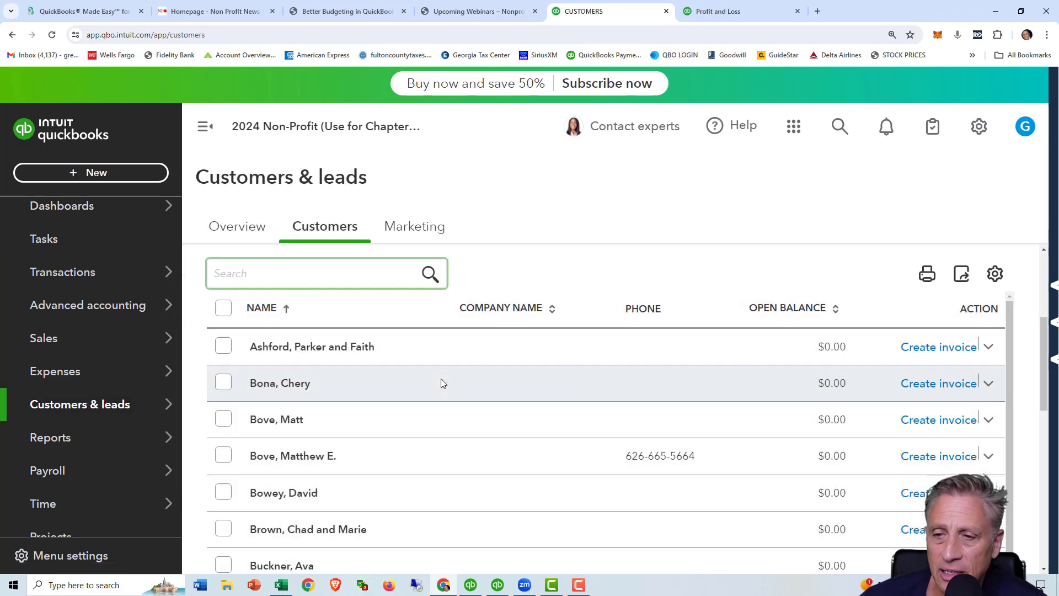
pyautogui.scroll(-1, 442, 404)
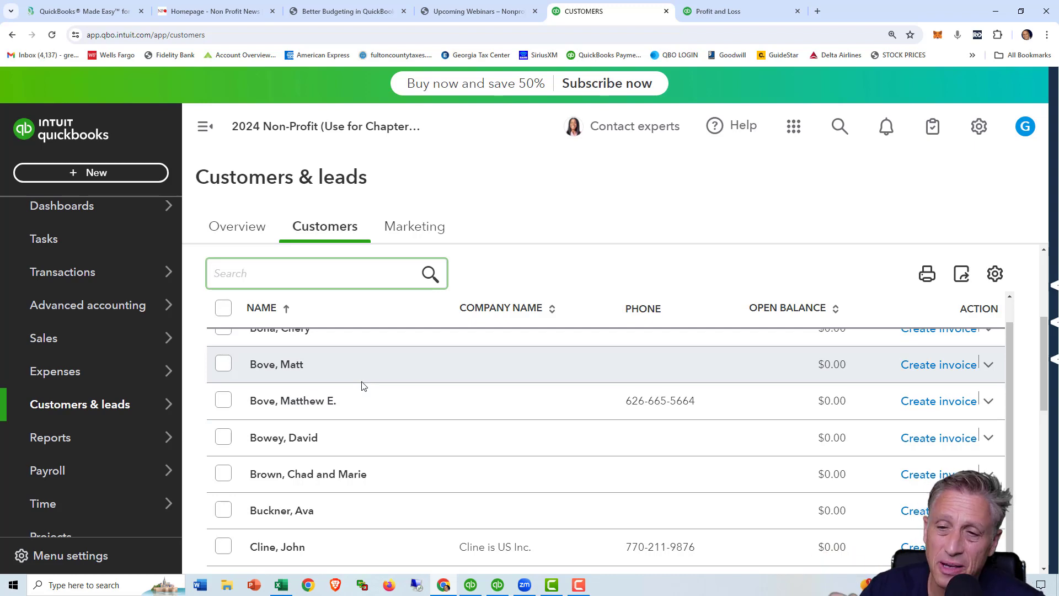
# - Check the transaction list of the similarly named customer without a phone number, and return to the Customers list
pyautogui.click(288, 364)
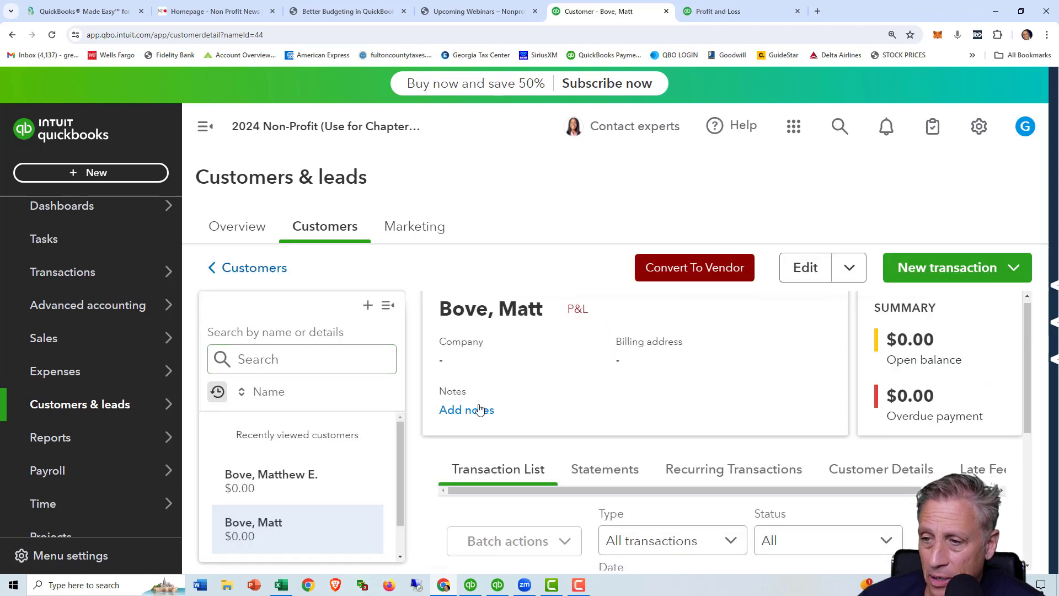
pyautogui.scroll(-3, 493, 410)
pyautogui.scroll(-1, 494, 409)
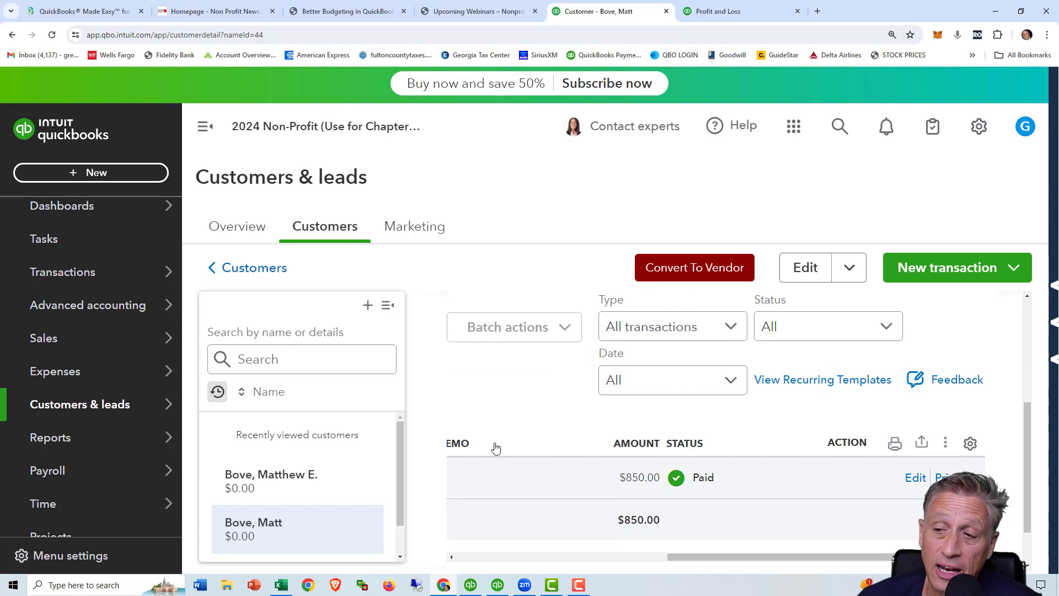
pyautogui.click(249, 270)
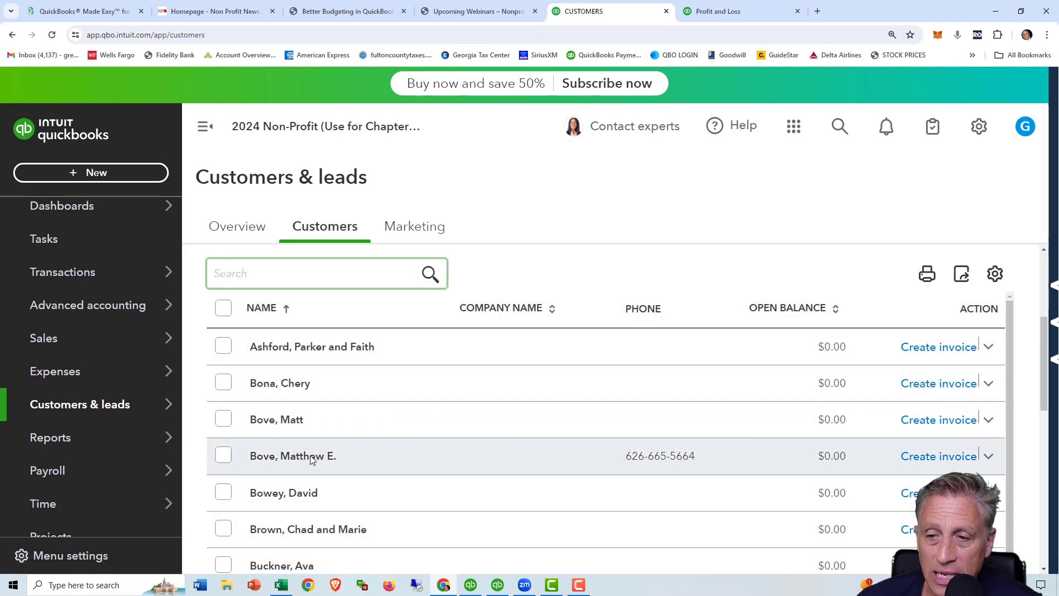
# - Check the transaction list of the similarly named customer with a phone number, and return to the Customers list
pyautogui.click(310, 459)
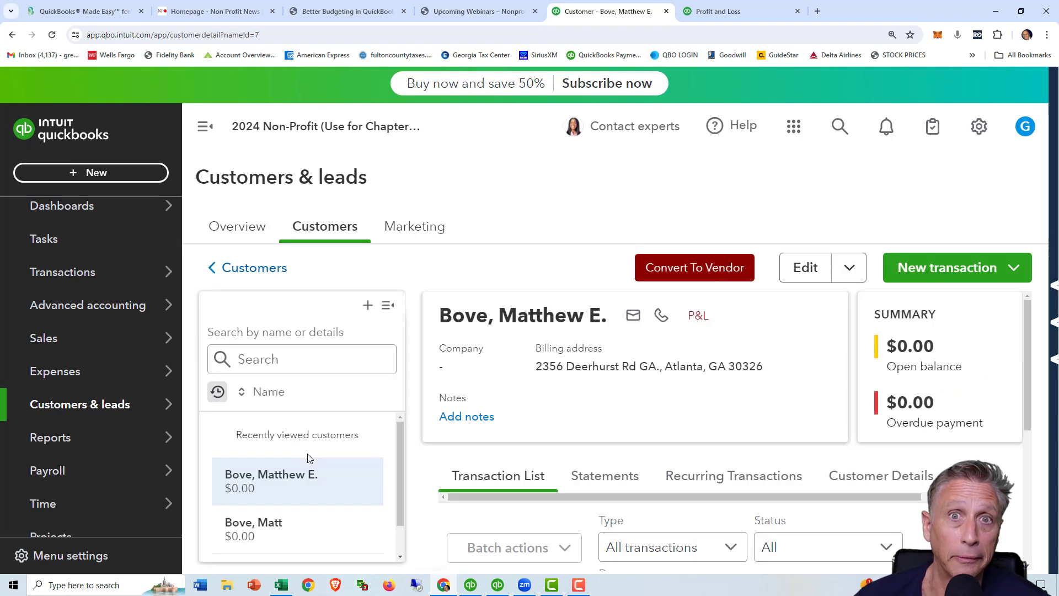
pyautogui.scroll(-1, 676, 451)
pyautogui.scroll(-3, 676, 451)
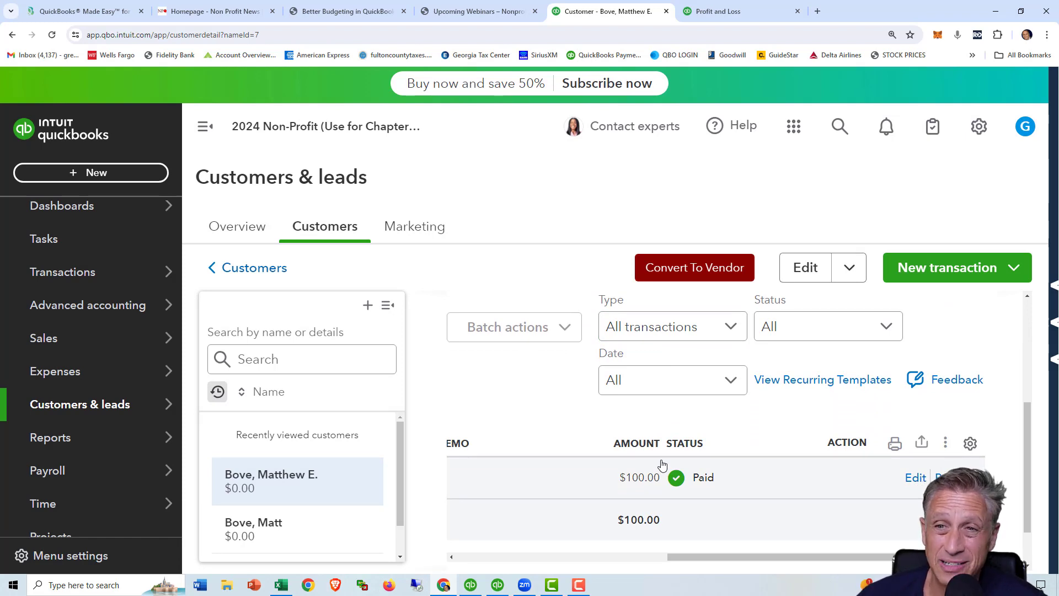
pyautogui.click(258, 270)
# - Review the contact and address fields in the edit form of the possible duplicate without a phone number, and close it unchanged
pyautogui.scroll(-4, 455, 381)
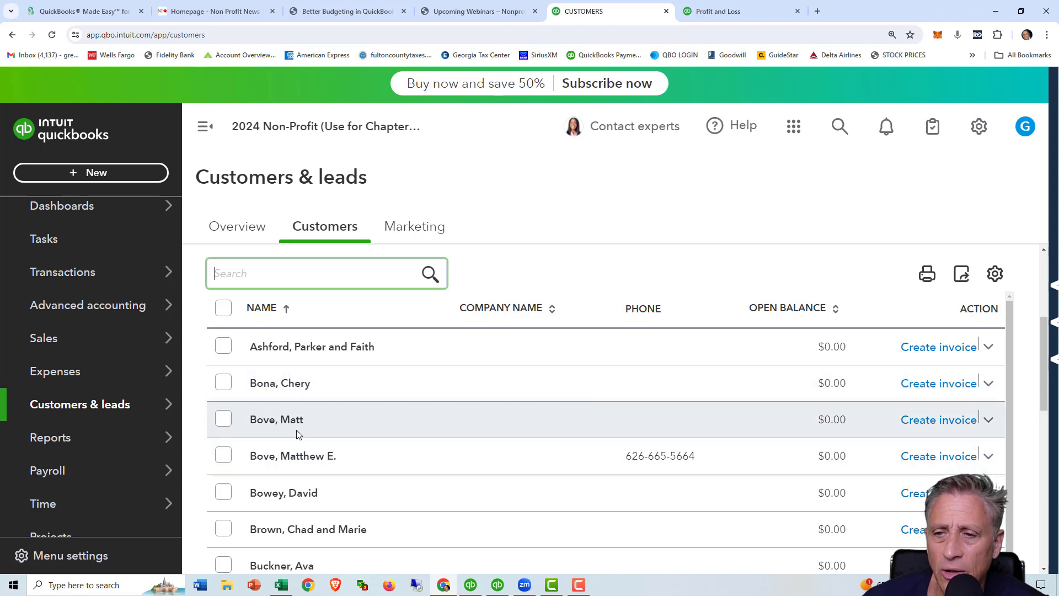
pyautogui.click(294, 424)
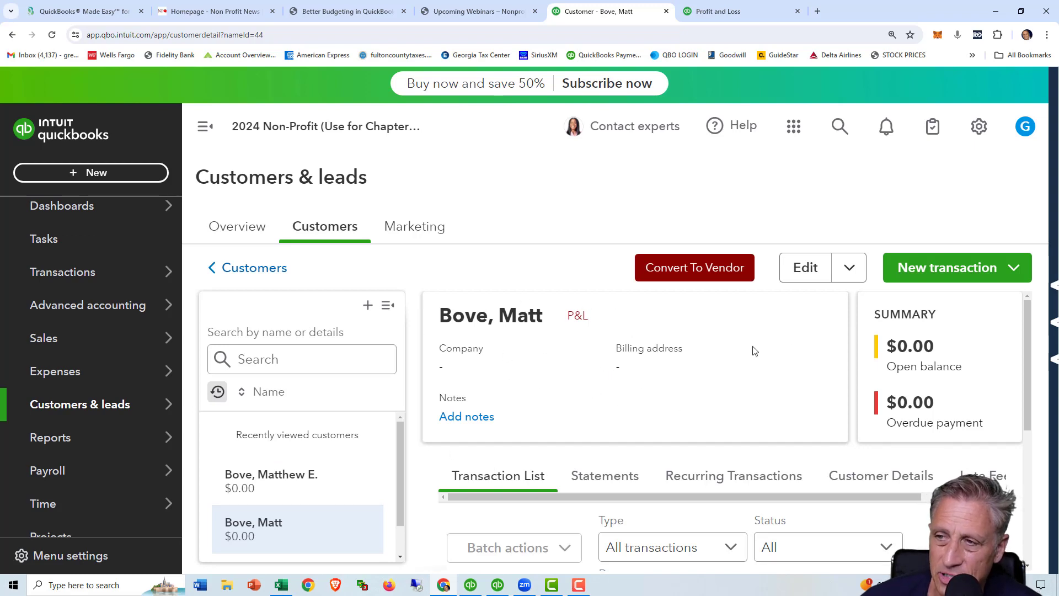
pyautogui.click(804, 271)
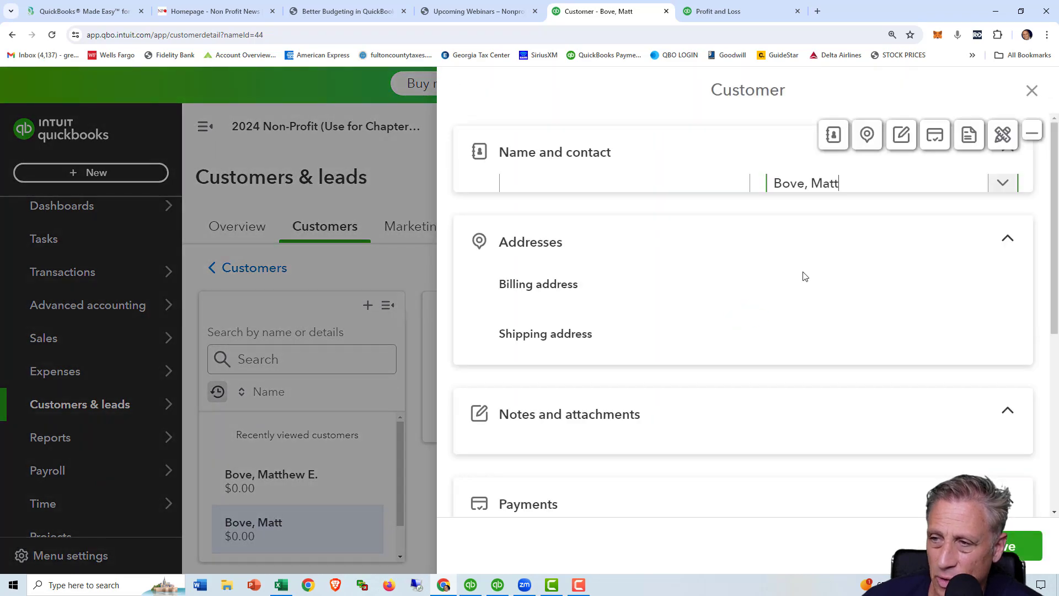
pyautogui.scroll(-12, 754, 357)
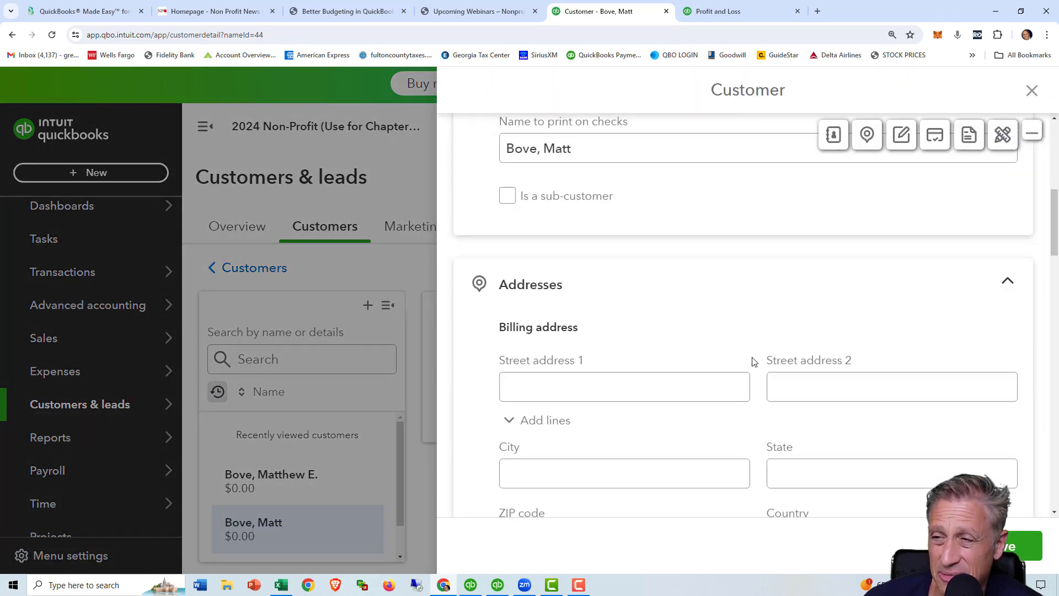
pyautogui.scroll(12, 754, 361)
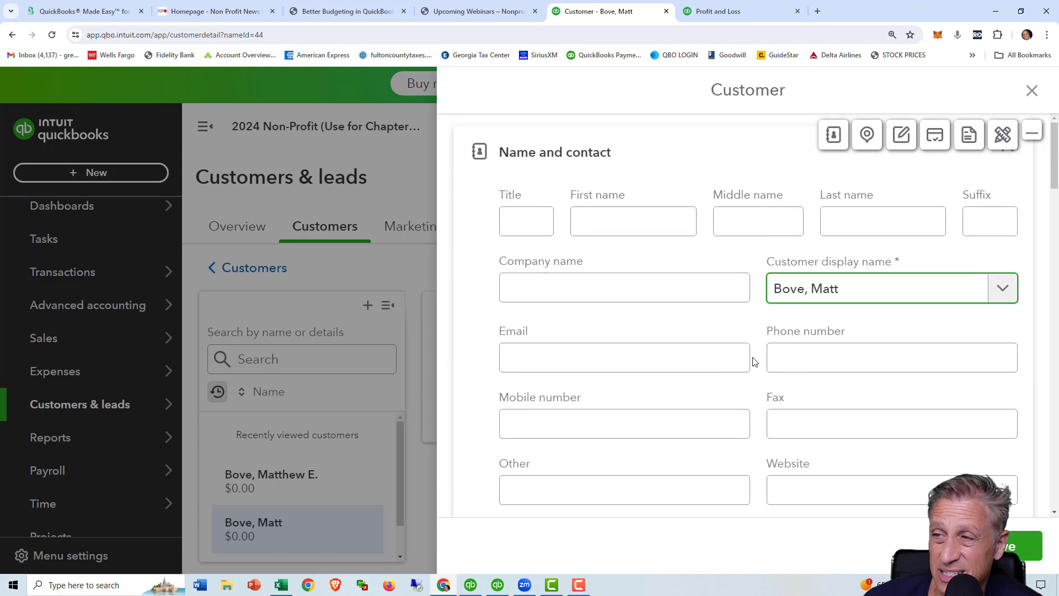
pyautogui.click(1030, 94)
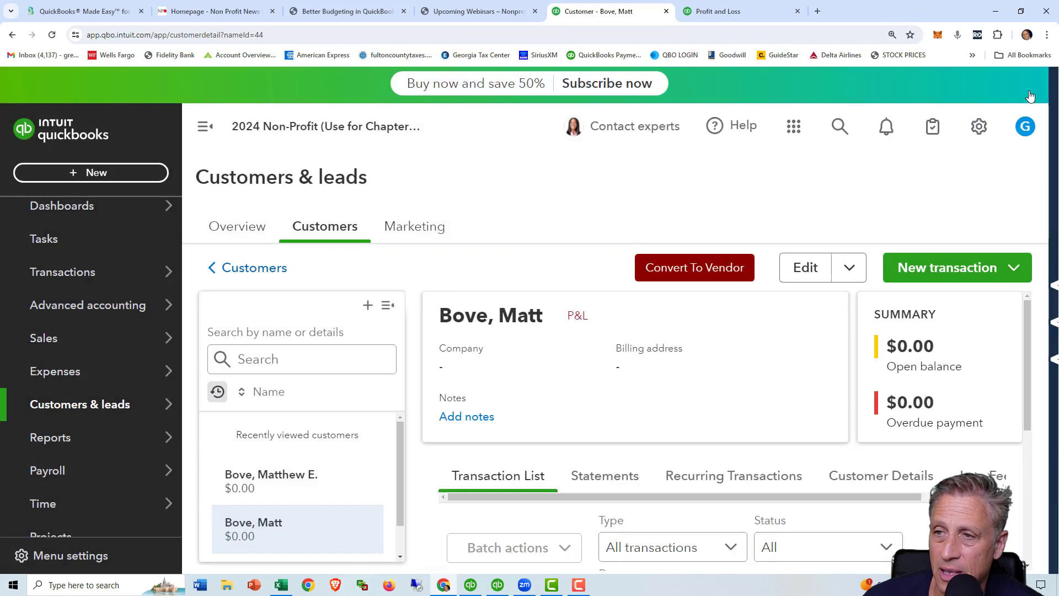
pyautogui.click(267, 270)
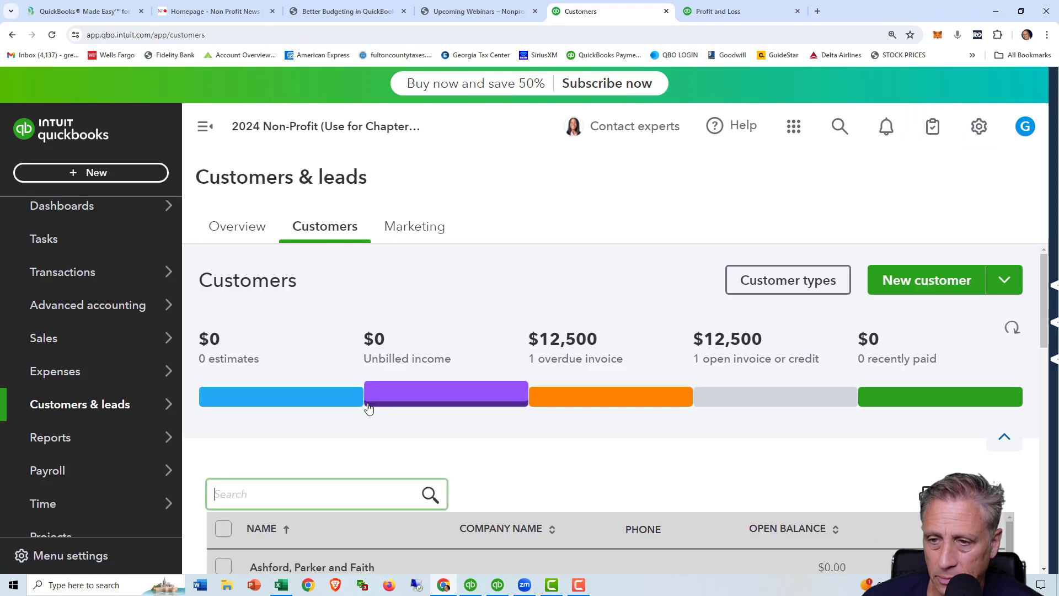
# - Review the contact and address fields in the edit form of the matching customer with a phone number, and close it unchanged
pyautogui.scroll(-3, 377, 427)
pyautogui.click(286, 512)
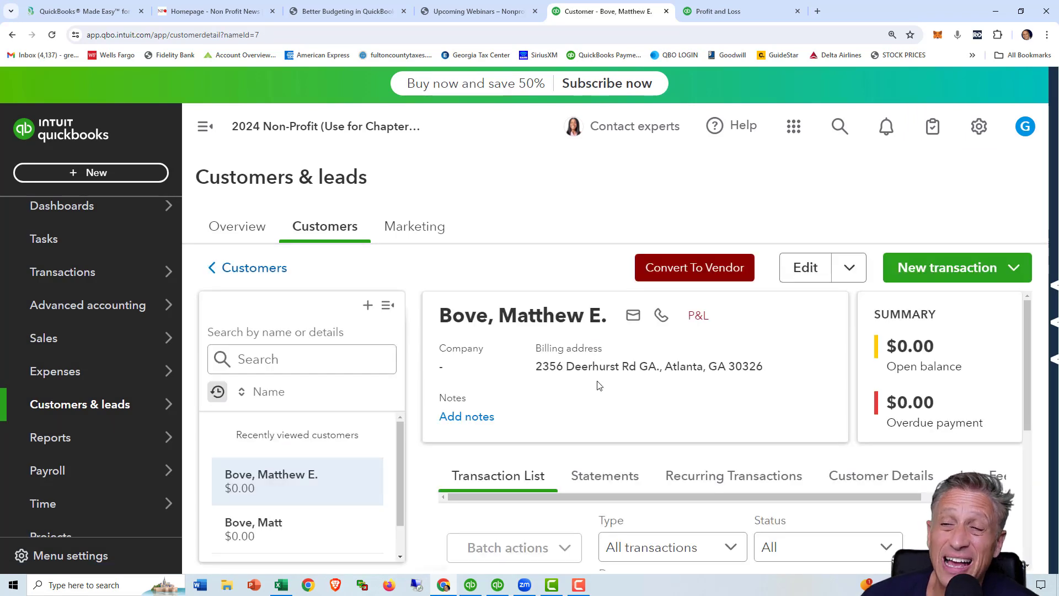
pyautogui.click(805, 267)
pyautogui.scroll(-4, 816, 391)
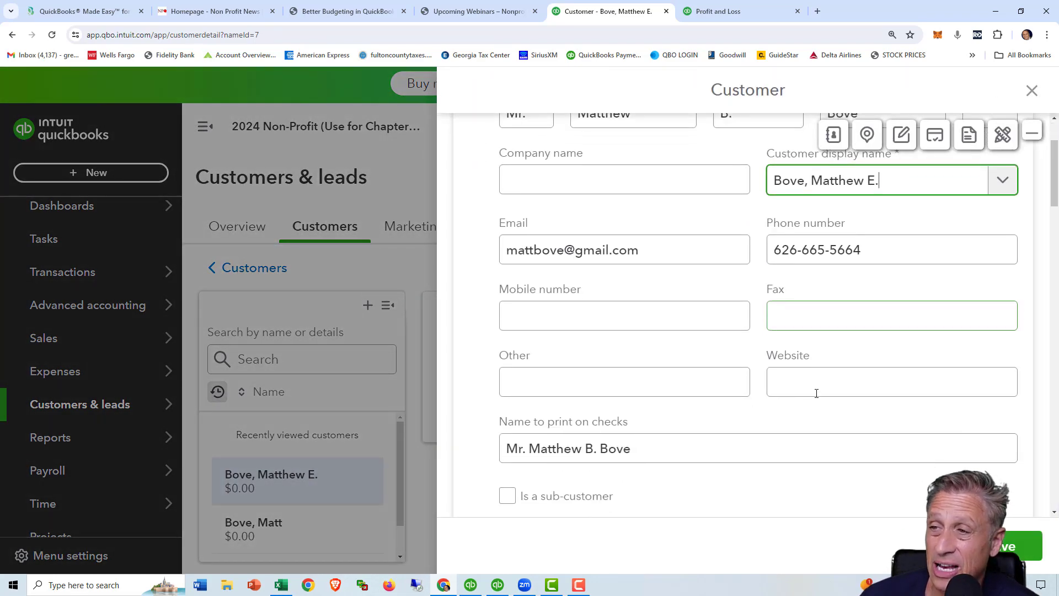
pyautogui.scroll(3, 817, 394)
pyautogui.scroll(1, 816, 399)
pyautogui.scroll(-6, 816, 397)
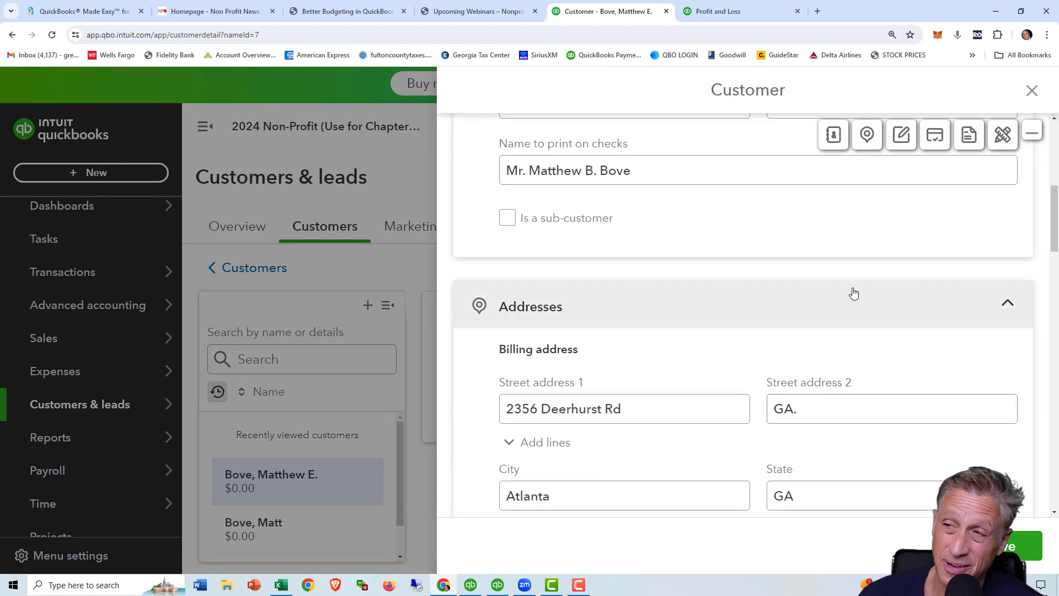
pyautogui.click(1032, 90)
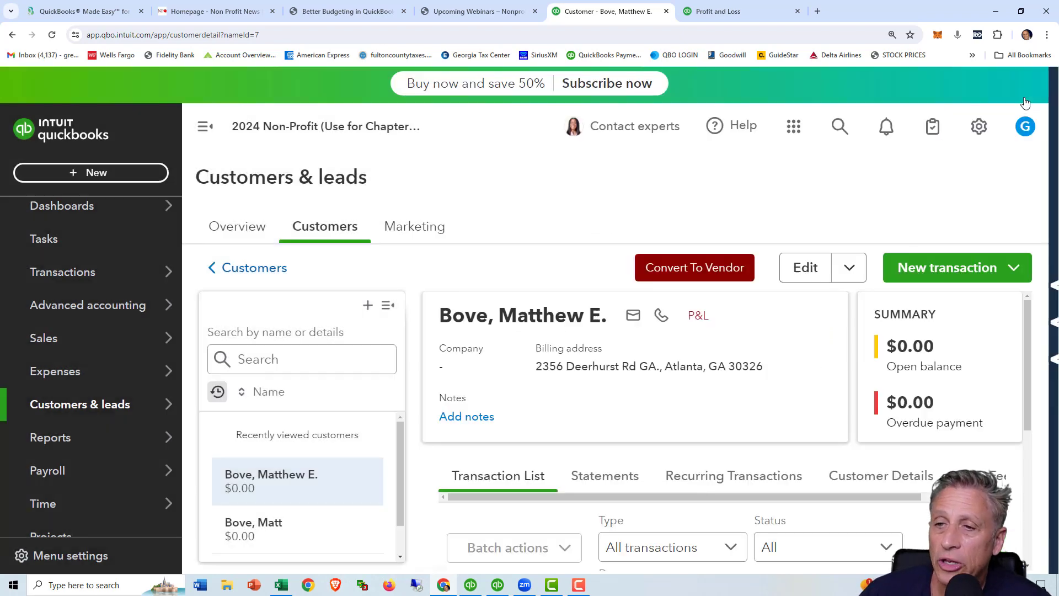
pyautogui.click(235, 267)
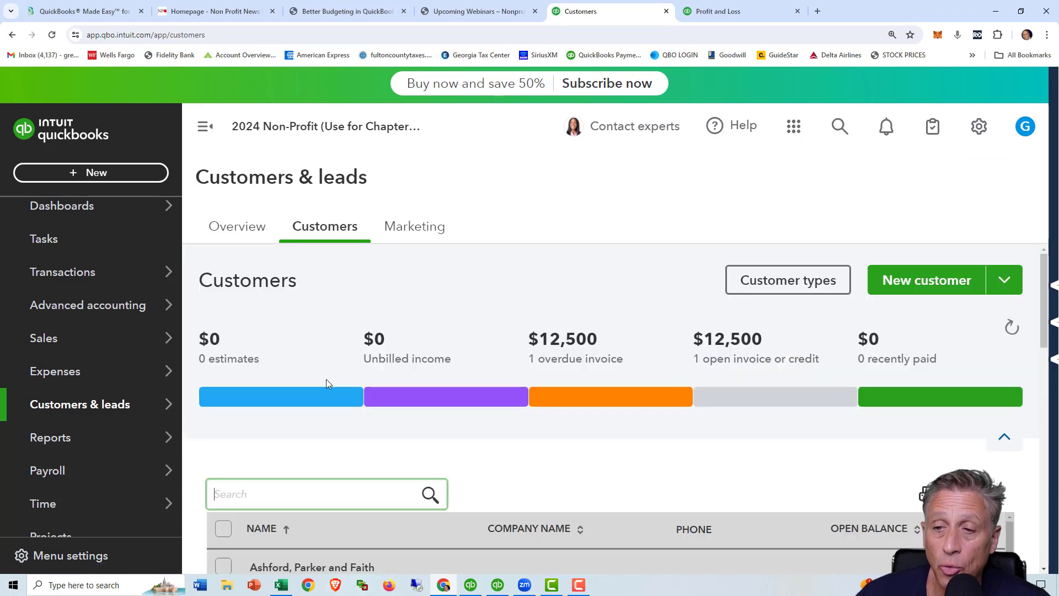
# - Edit the duplicate customer without contact details, extending the shortened first name in its display name to the full first name, and save
pyautogui.scroll(-4, 338, 422)
pyautogui.scroll(-1, 348, 431)
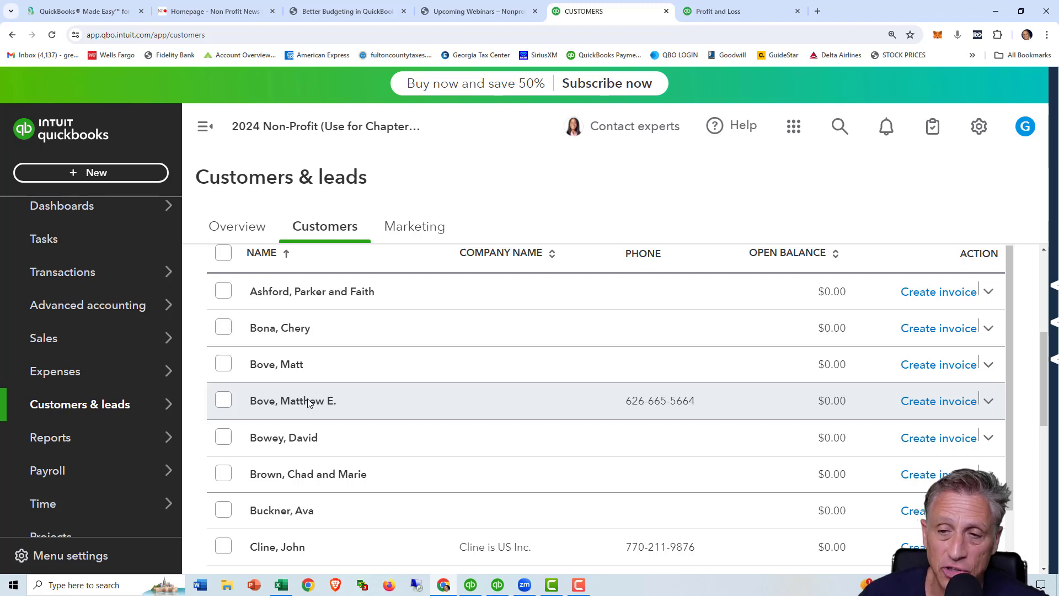
pyautogui.click(296, 372)
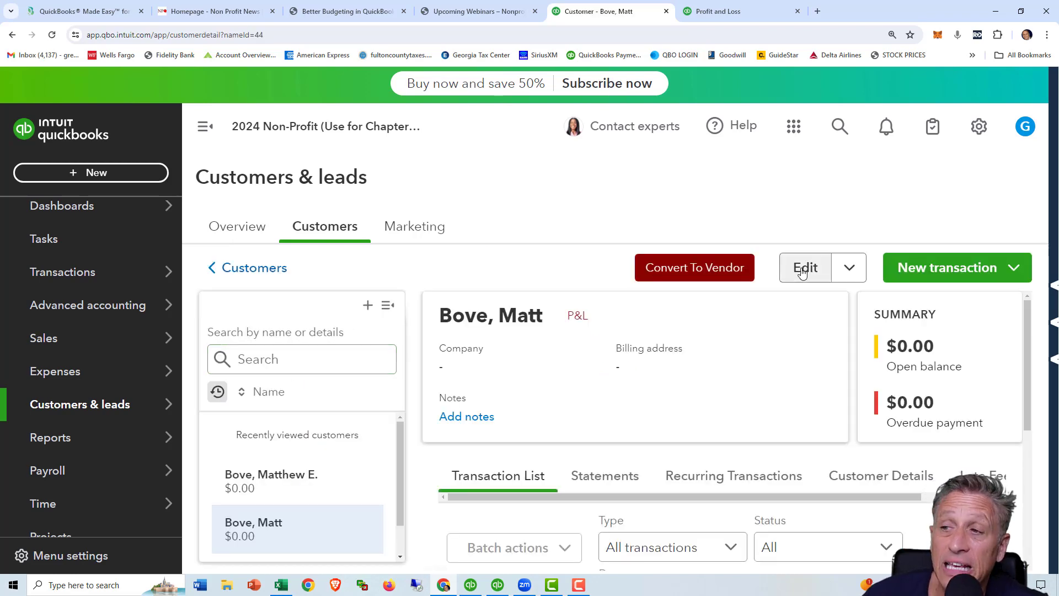
pyautogui.click(803, 270)
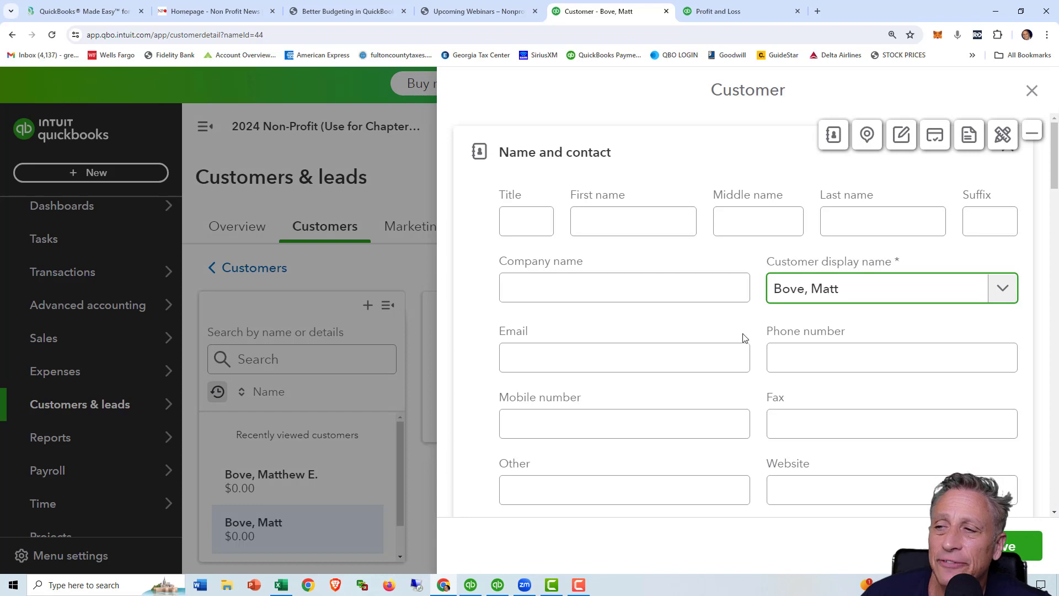
pyautogui.scroll(-3, 742, 337)
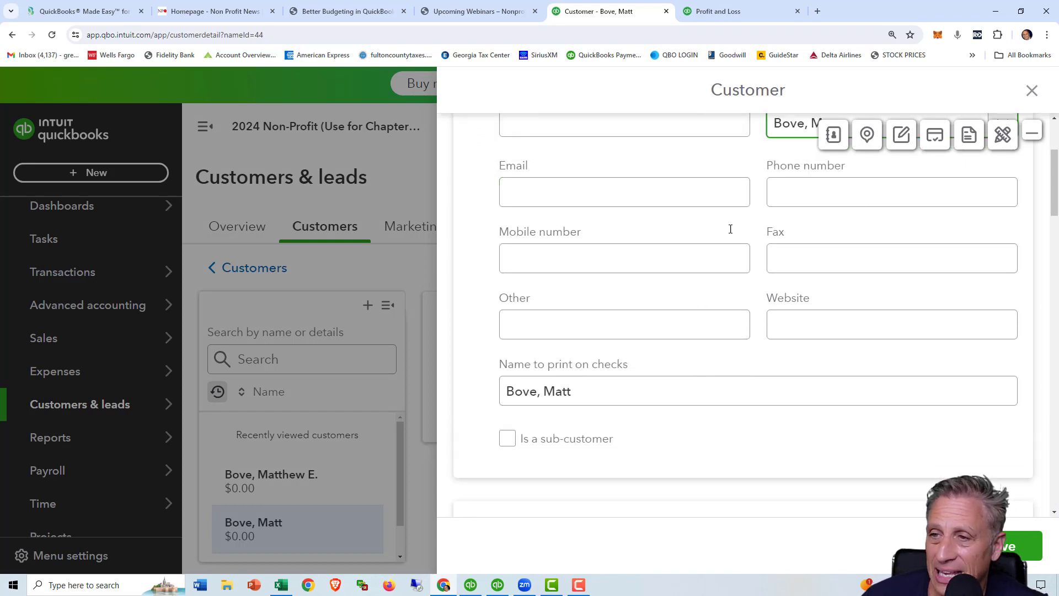
pyautogui.scroll(-8, 706, 265)
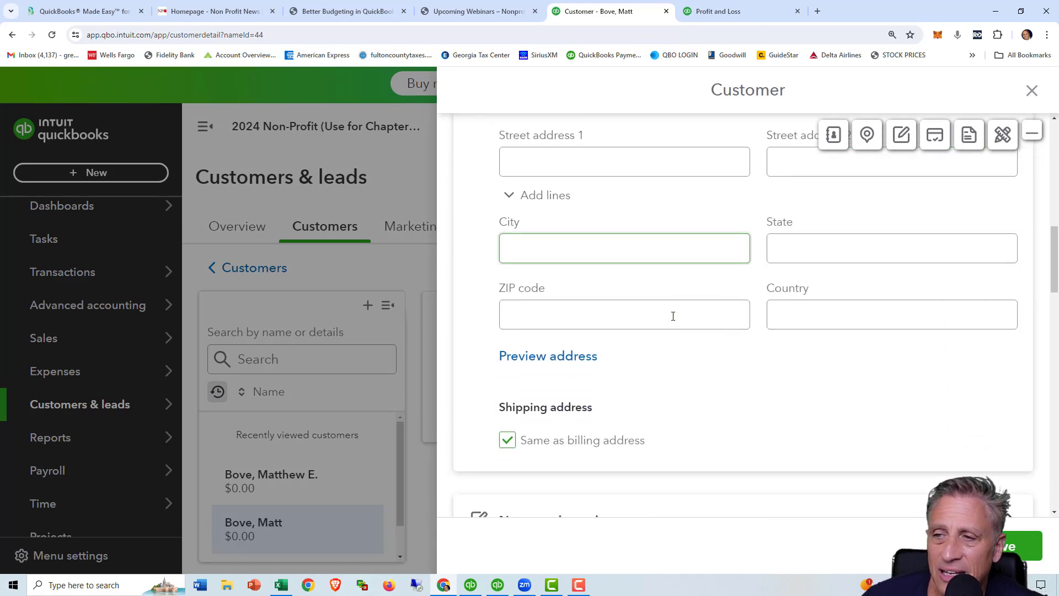
pyautogui.scroll(8, 673, 315)
pyautogui.scroll(-4, 677, 313)
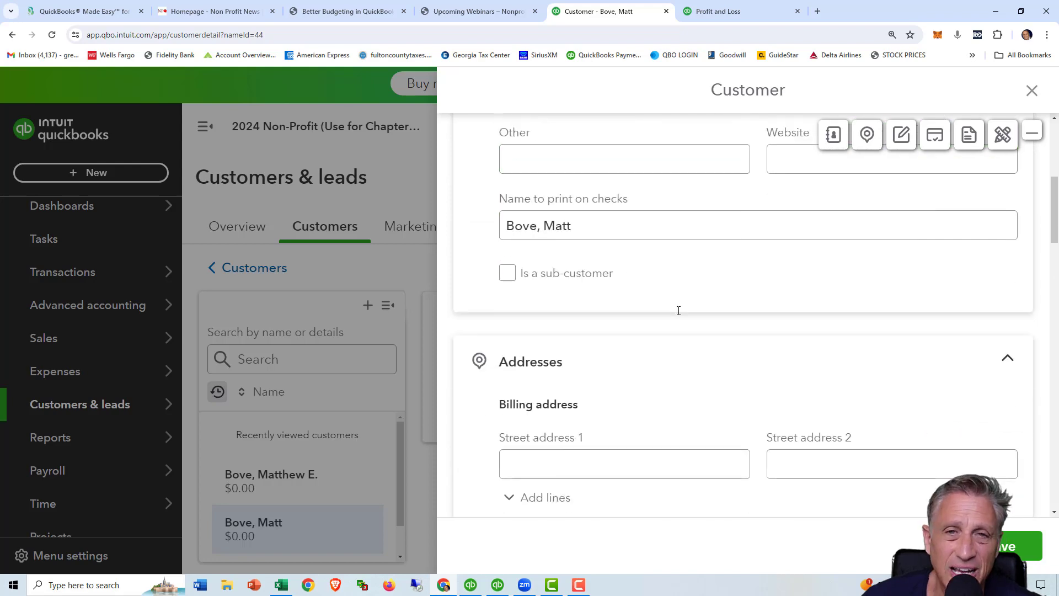
pyautogui.scroll(5, 677, 312)
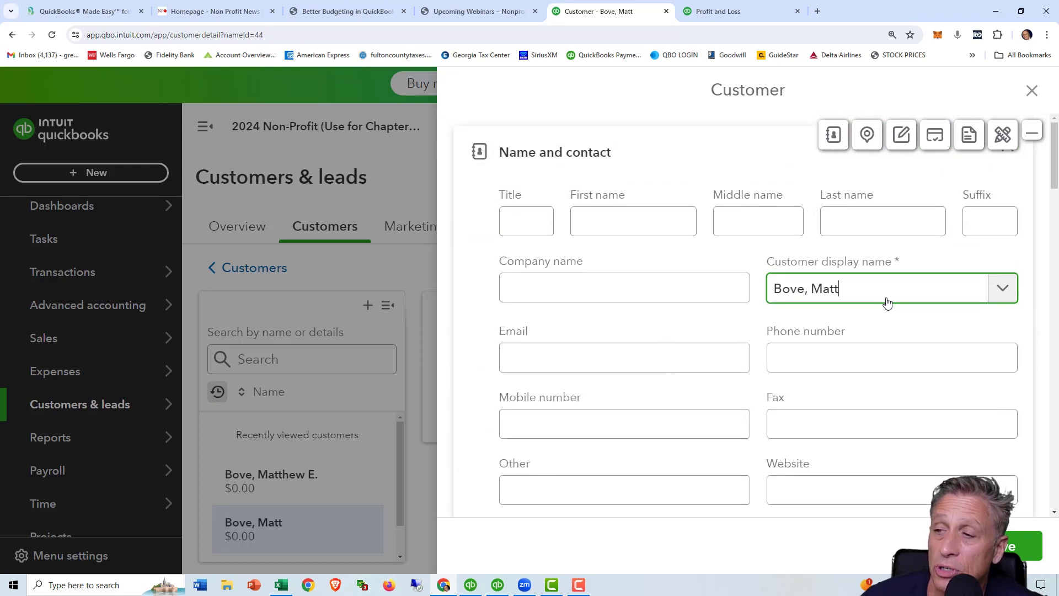
pyautogui.hotkey('ctrl', 'shift', 'd')
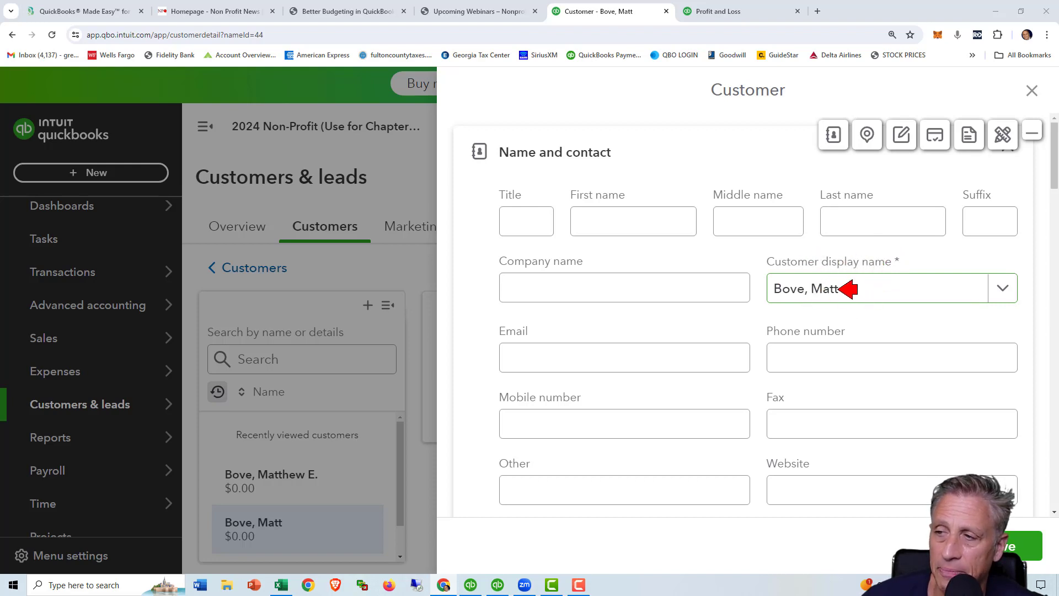
pyautogui.press('Escape')
pyautogui.click(844, 290)
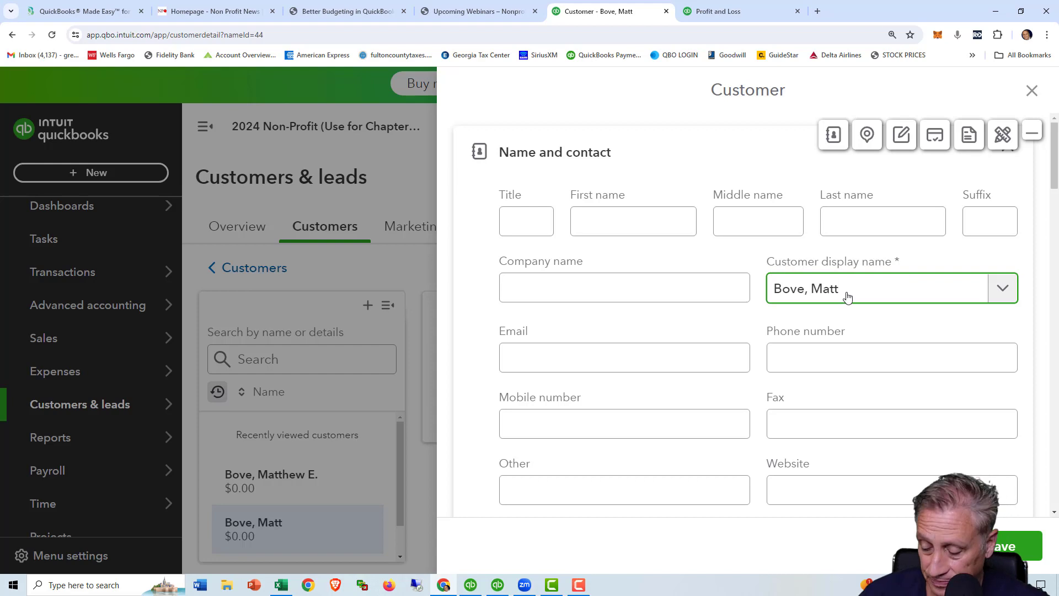
pyautogui.write('hew')
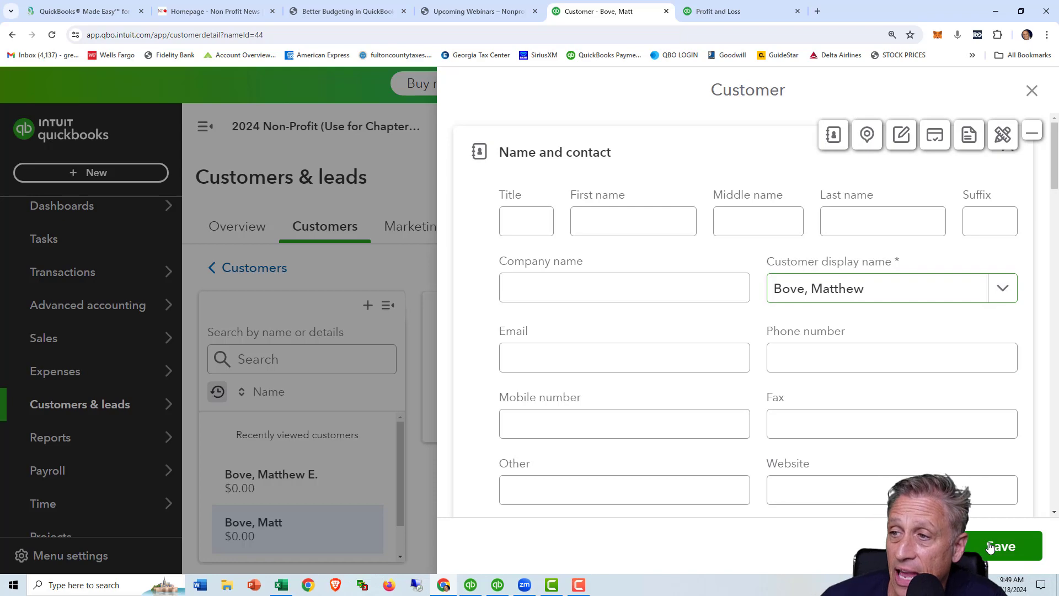
pyautogui.click(991, 546)
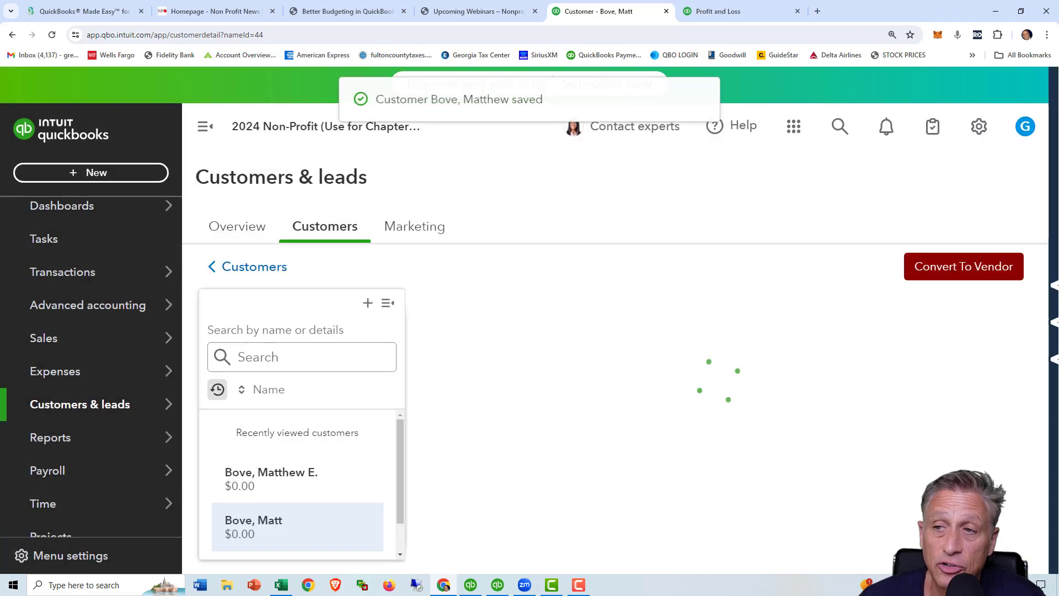
# - Edit the duplicate customer without contact details, add the middle initial to match the other record's display name, save, and merge the two
pyautogui.click(251, 270)
pyautogui.scroll(-4, 449, 406)
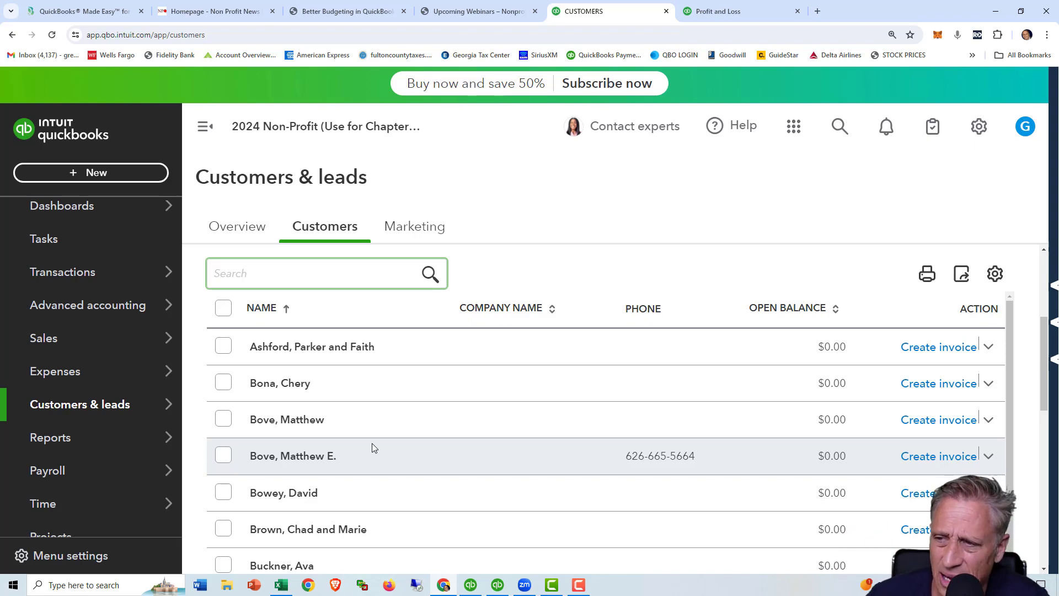
pyautogui.click(314, 421)
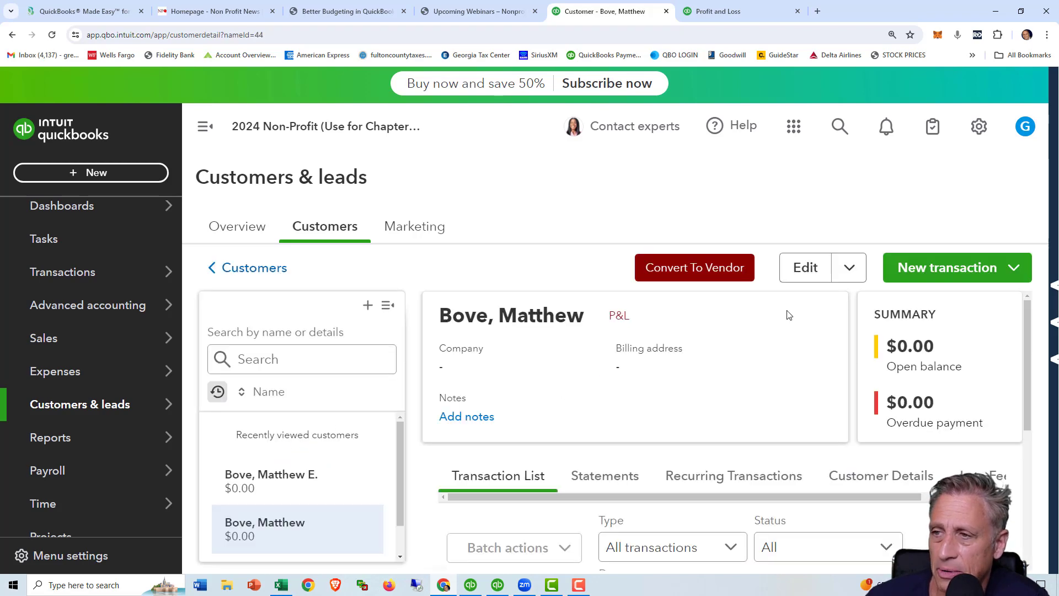
pyautogui.click(804, 275)
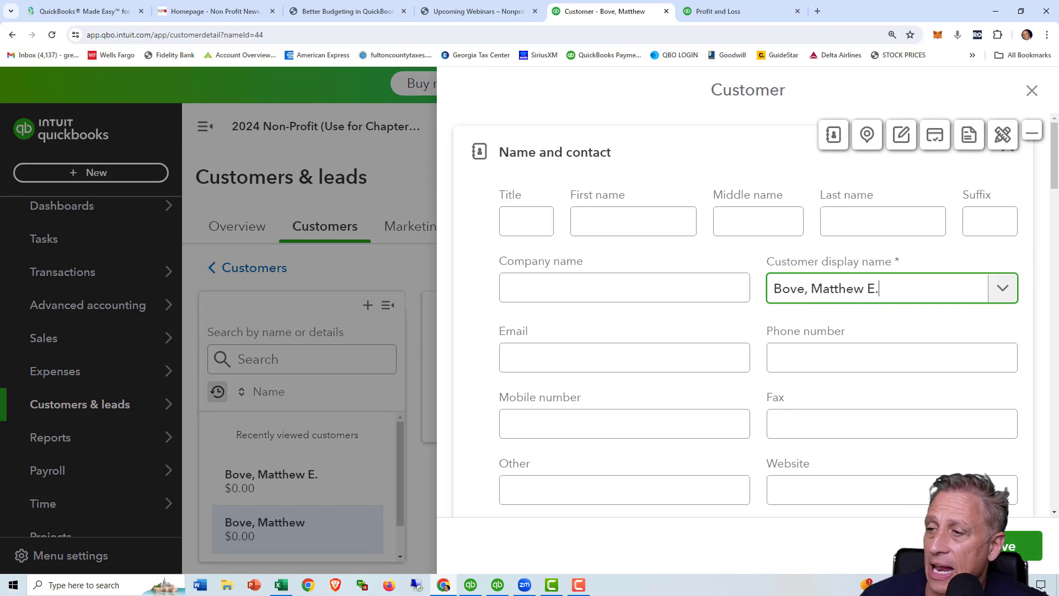
pyautogui.click(1004, 545)
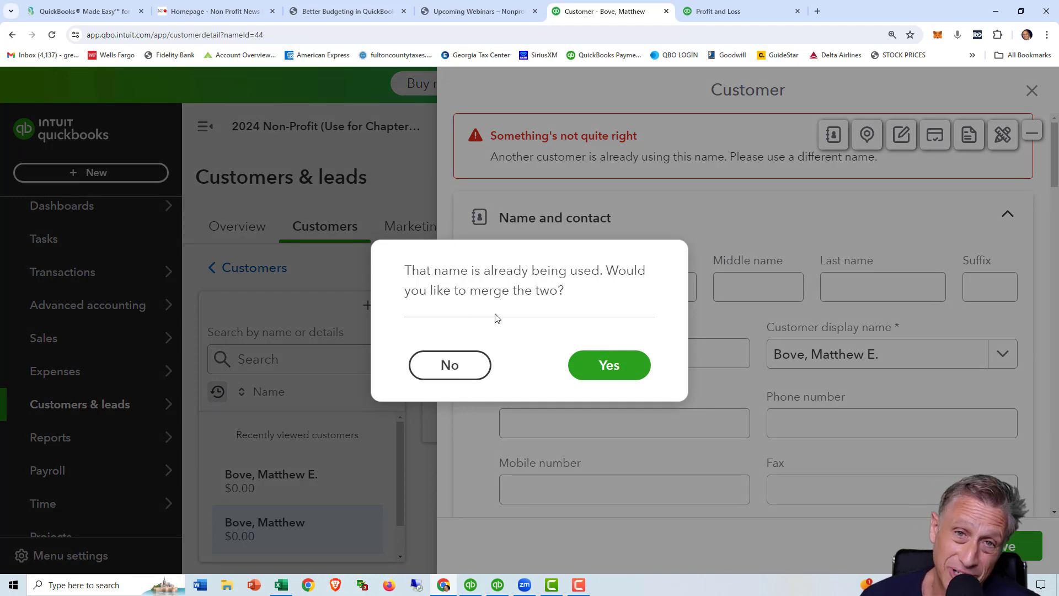
pyautogui.click(599, 372)
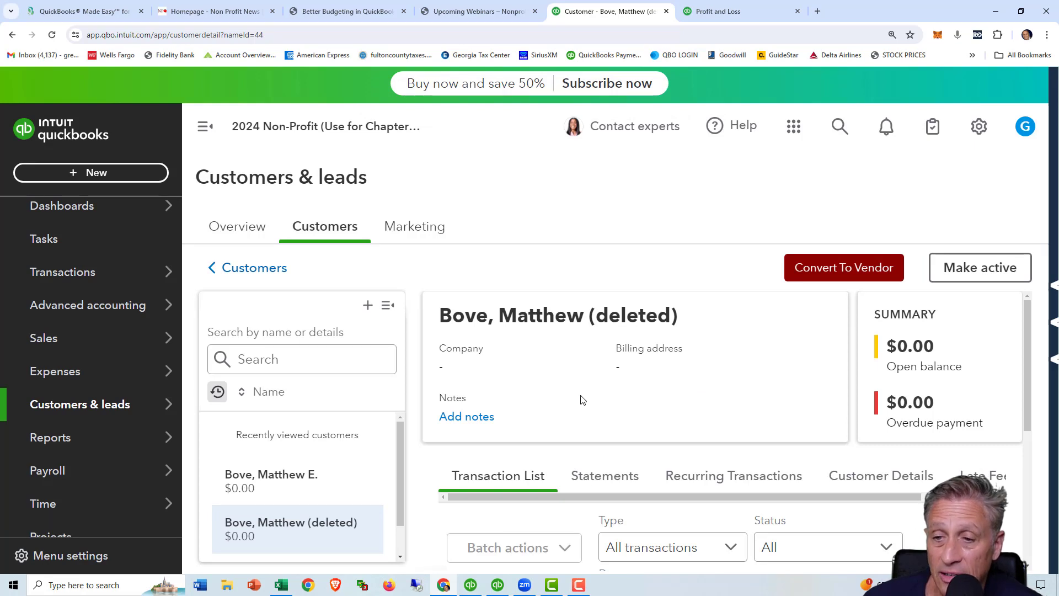
# - Check the merged customer's details and transaction list, and review the Customers list for the remaining record
pyautogui.scroll(-1, 579, 400)
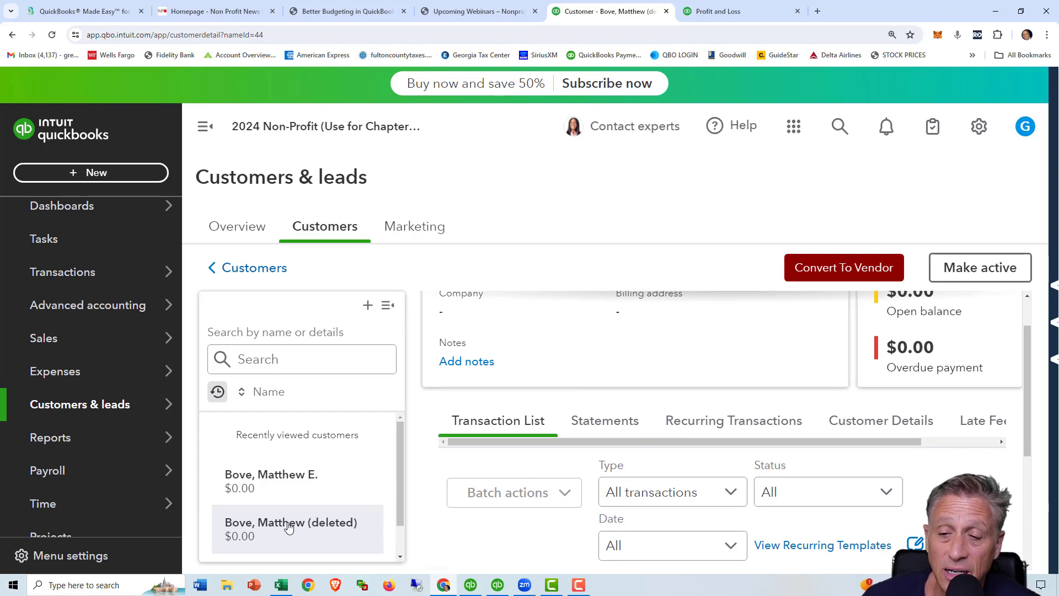
pyautogui.click(286, 481)
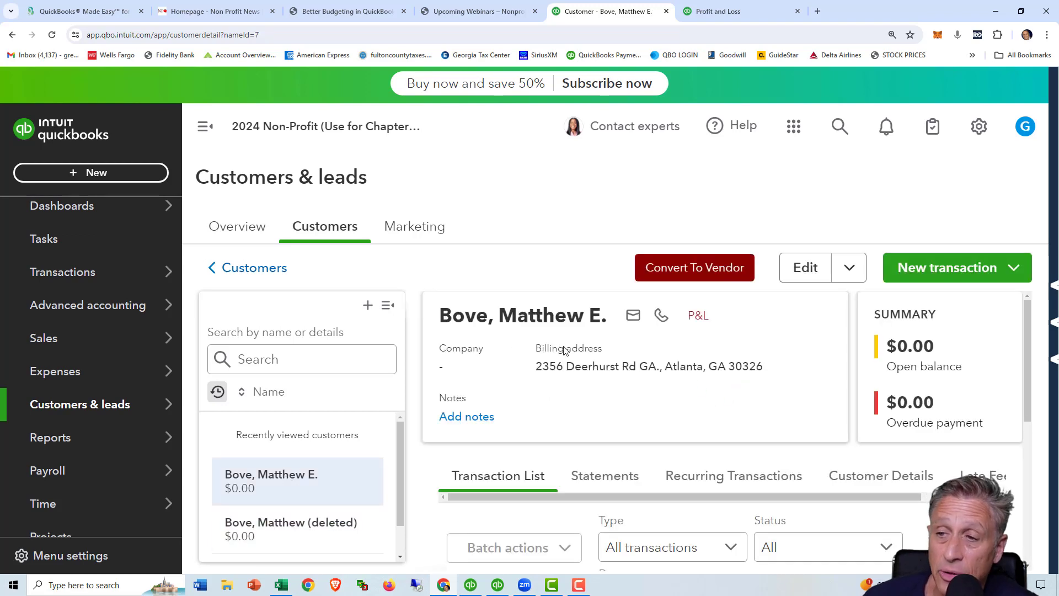
pyautogui.scroll(-2, 602, 426)
pyautogui.scroll(-3, 602, 426)
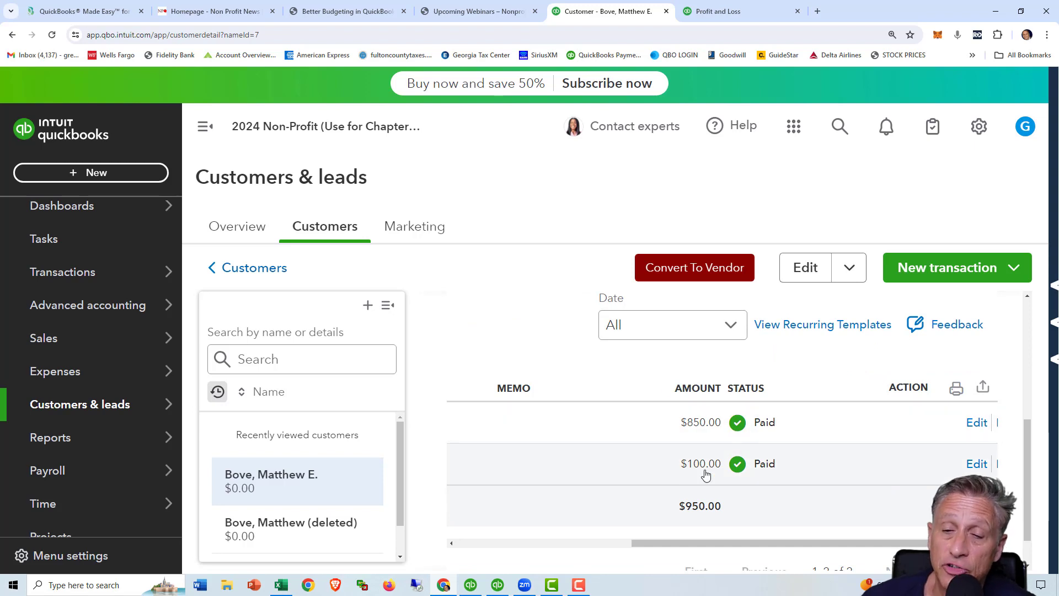
pyautogui.click(253, 269)
pyautogui.scroll(-3, 349, 356)
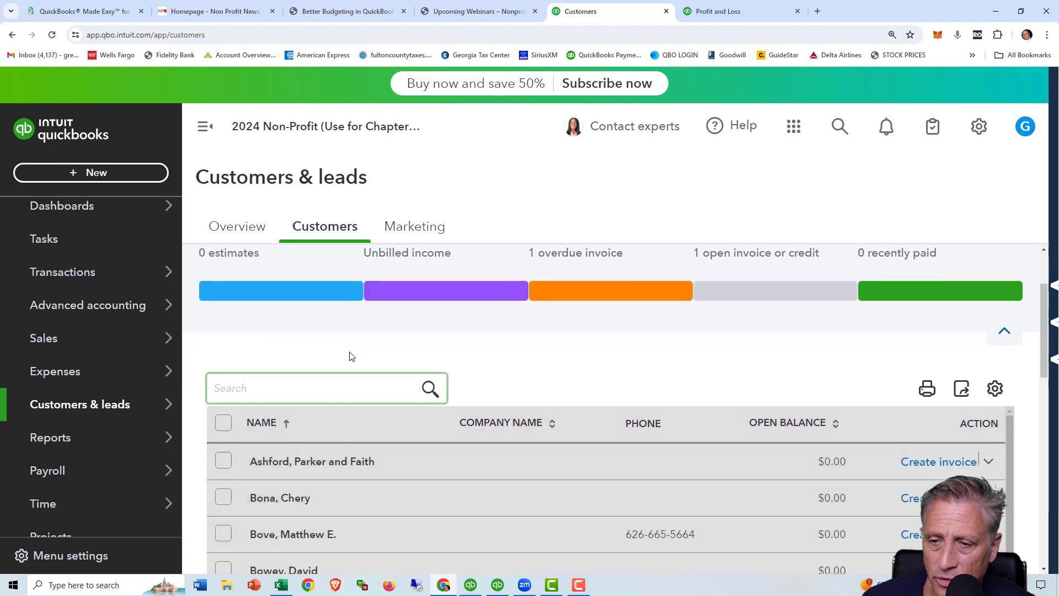
pyautogui.scroll(-2, 348, 357)
pyautogui.scroll(2, 327, 396)
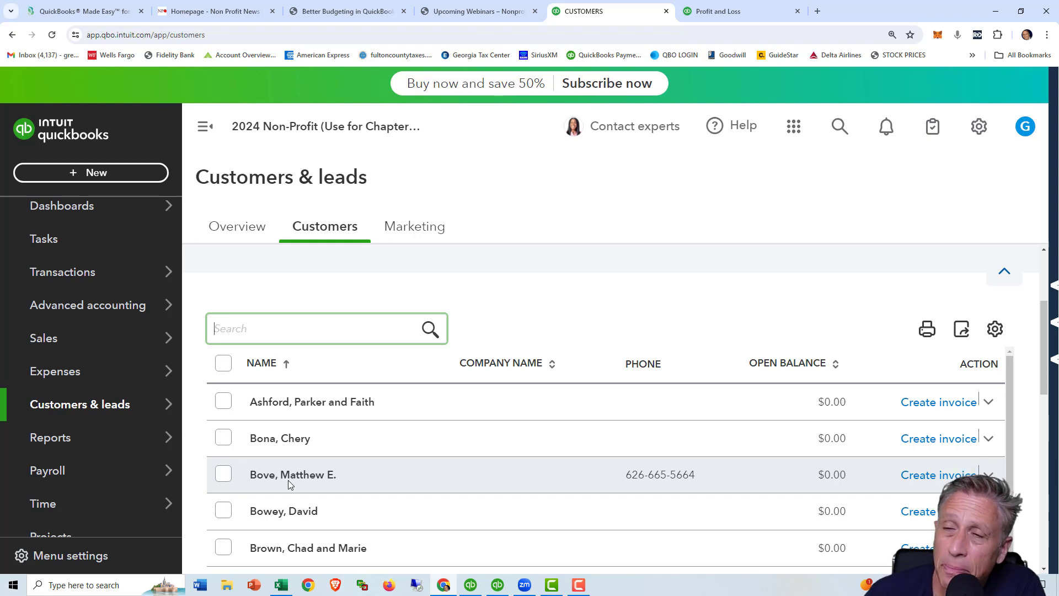
# - Examine the postage and shipping expense lines in the Profit and Loss report
pyautogui.click(731, 15)
pyautogui.scroll(-5, 690, 264)
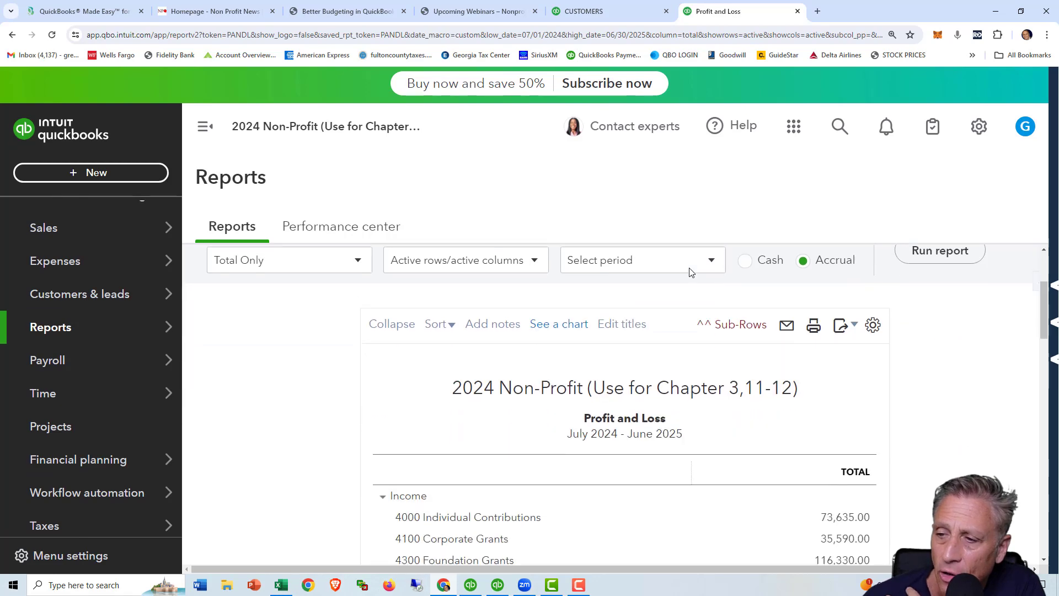
pyautogui.scroll(-6, 692, 272)
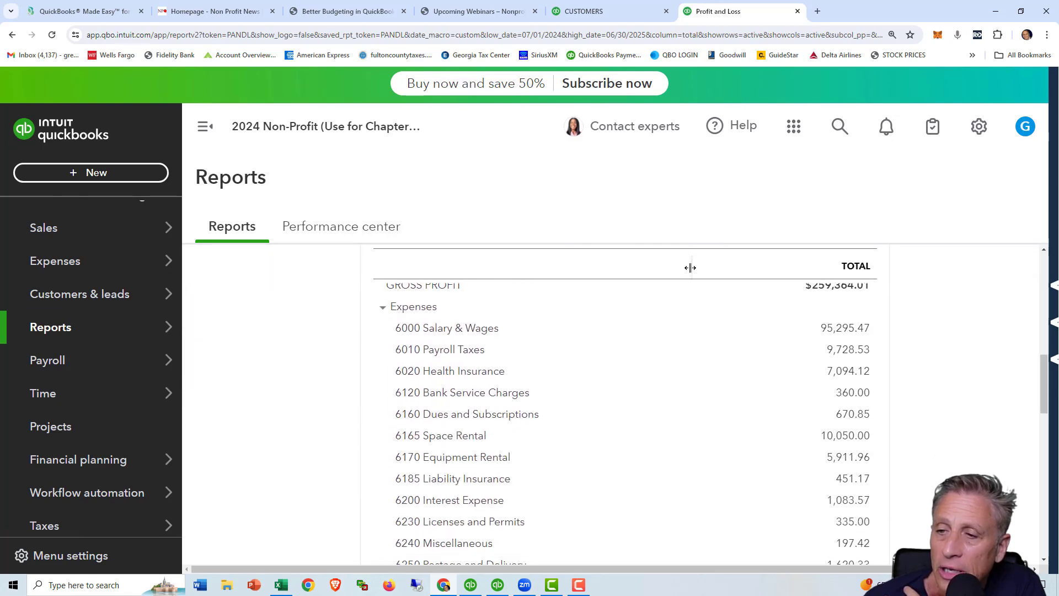
pyautogui.scroll(-3, 690, 274)
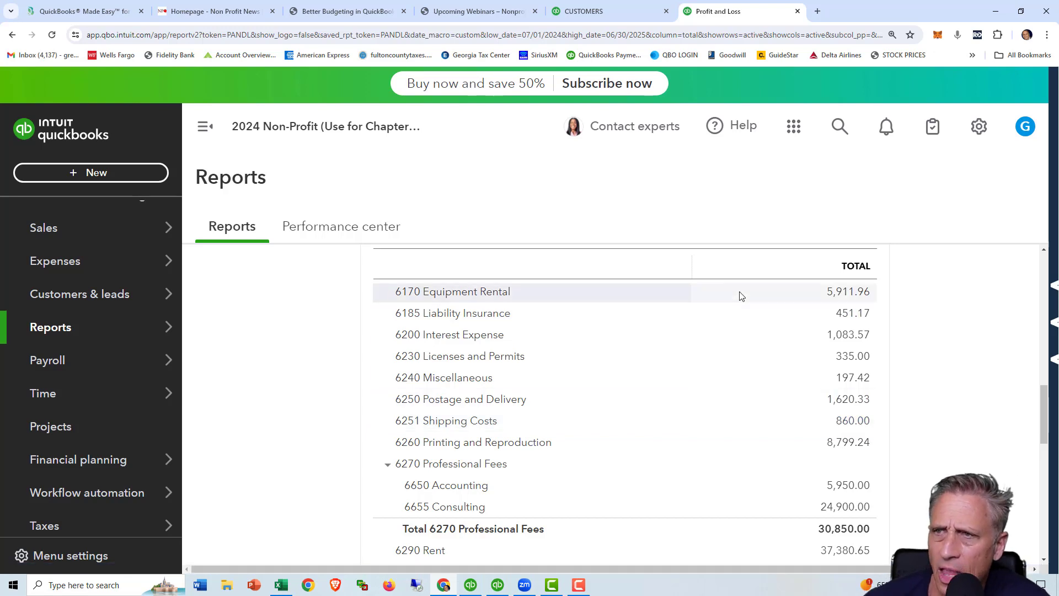
# - Open the chart of accounts at the Postage and Delivery and Shipping Costs expense accounts, and collapse the navigation sidebar
pyautogui.click(601, 12)
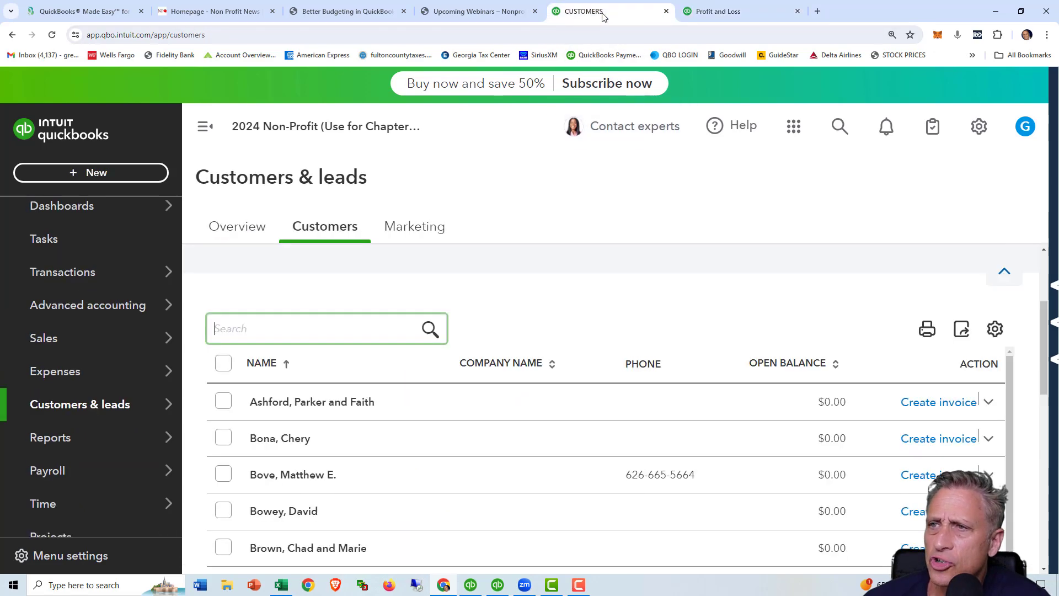
pyautogui.click(980, 128)
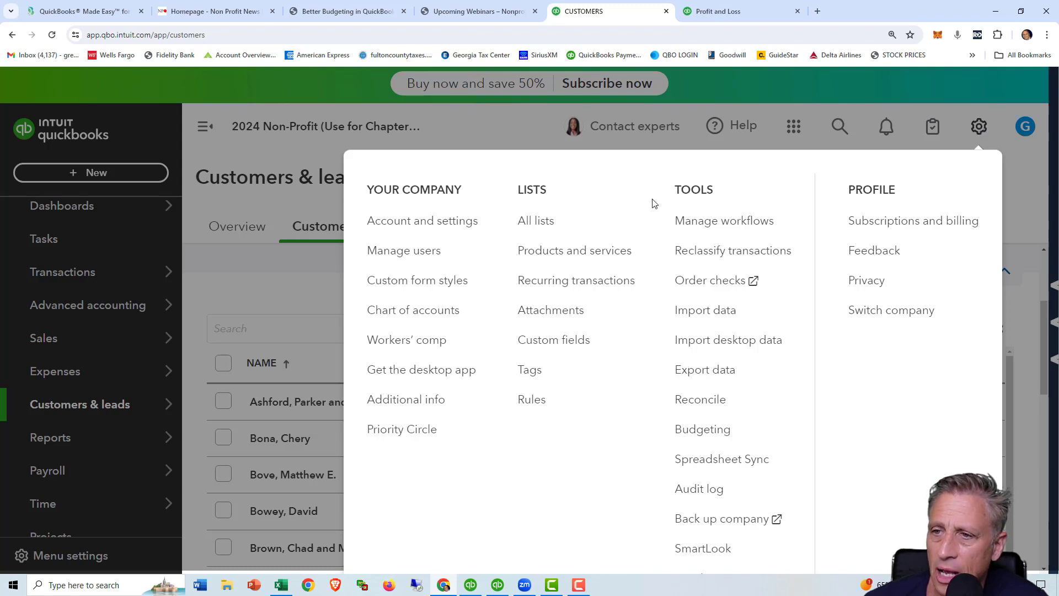
pyautogui.click(461, 311)
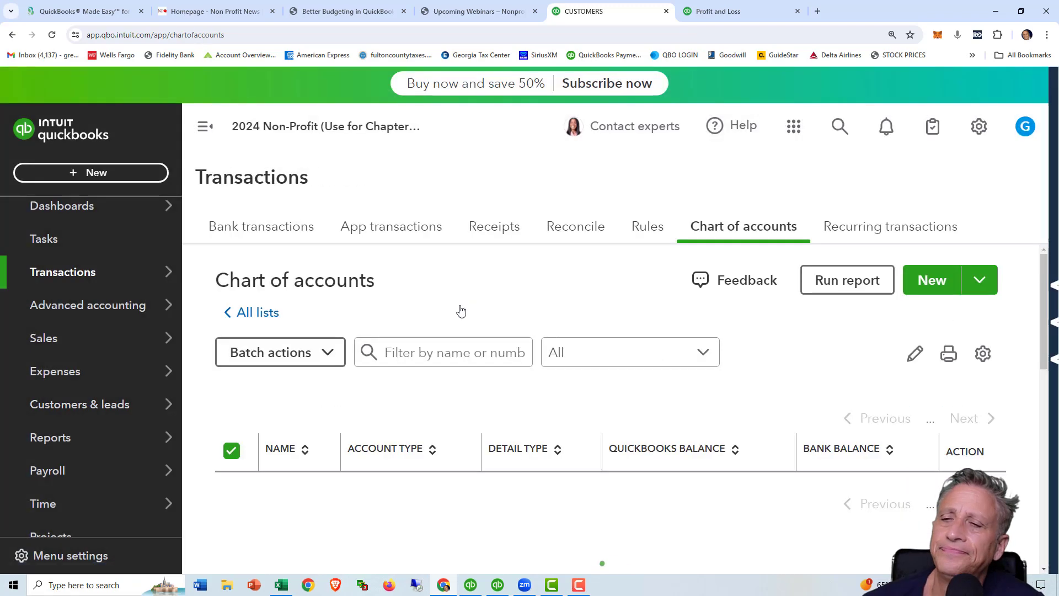
pyautogui.scroll(-3, 538, 375)
pyautogui.scroll(-12, 539, 378)
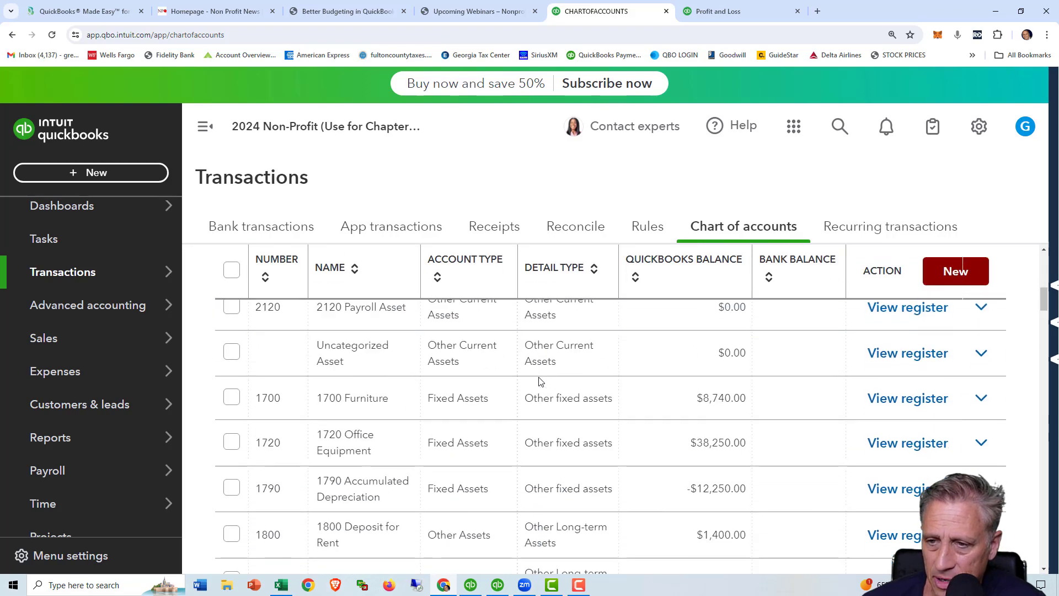
pyautogui.scroll(-15, 539, 379)
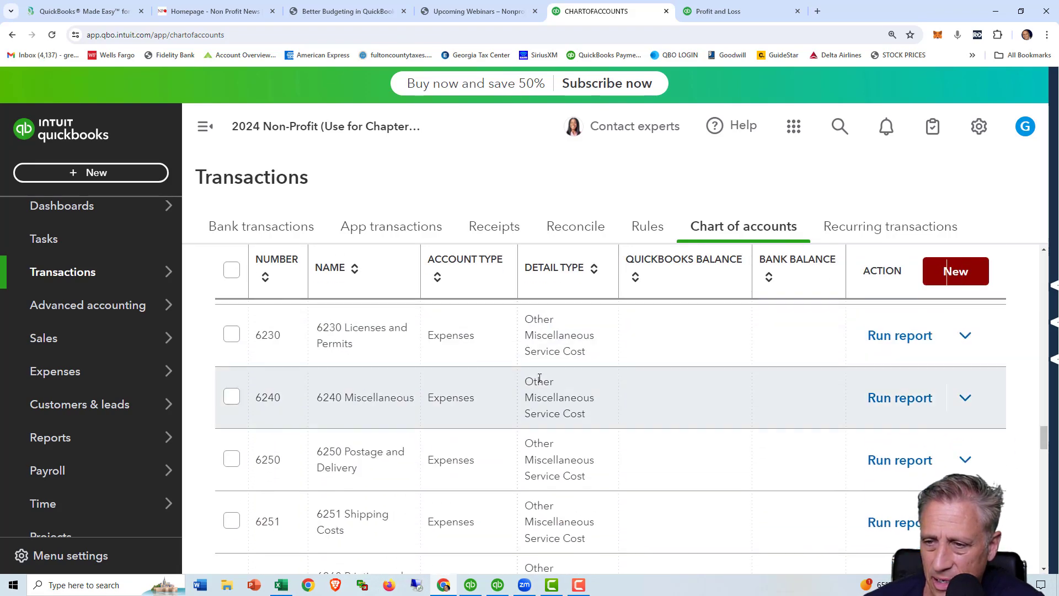
pyautogui.scroll(-2, 539, 376)
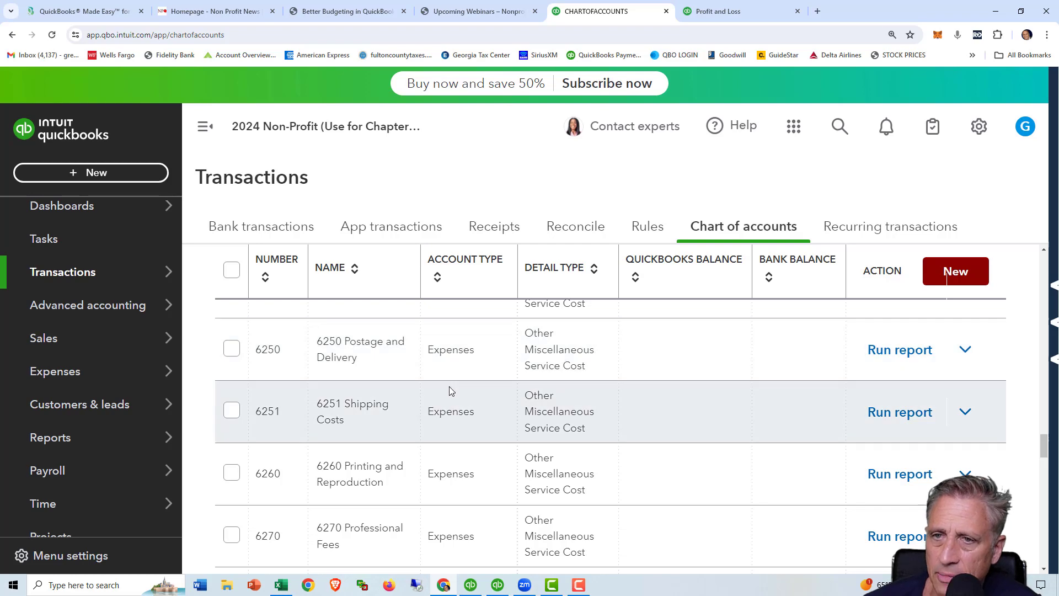
pyautogui.click(204, 126)
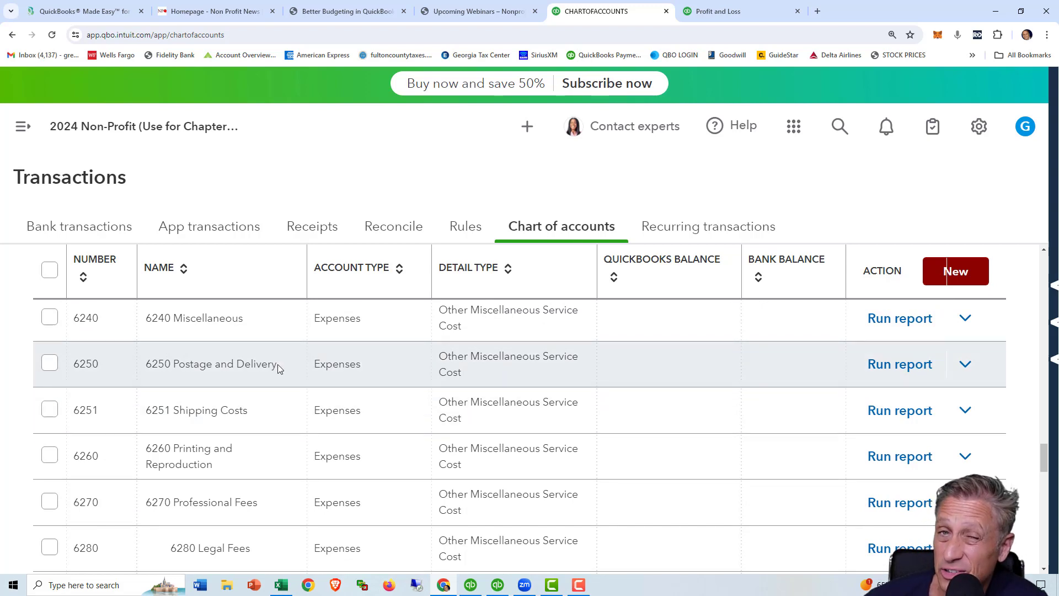
# - Copy the account name from the Postage and Delivery account's edit form, and close the form unchanged
pyautogui.click(965, 366)
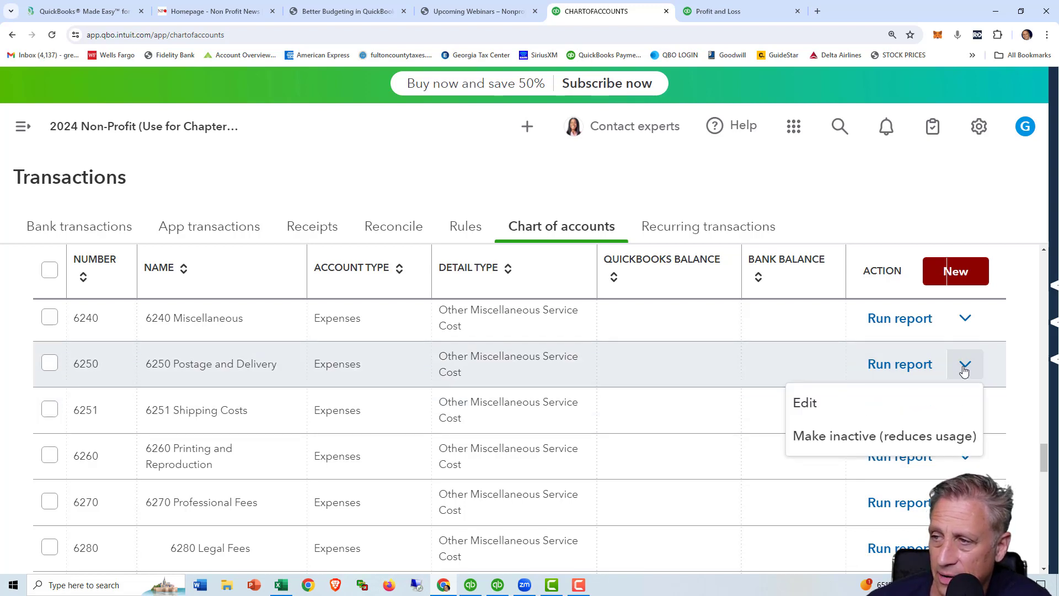
pyautogui.click(828, 411)
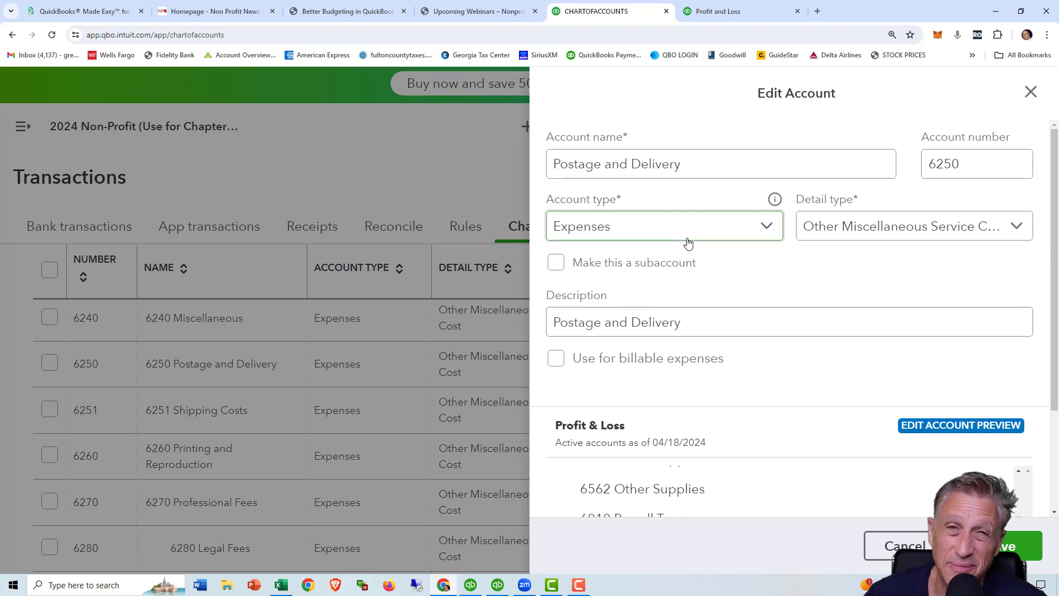
pyautogui.click(684, 164)
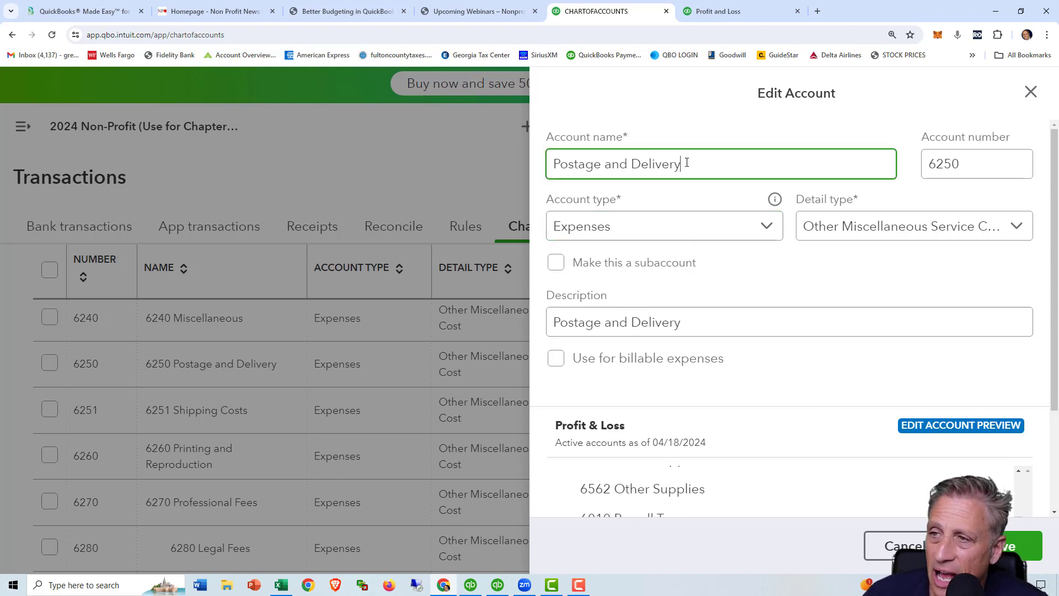
pyautogui.moveTo(684, 164); pyautogui.dragTo(527, 174)
pyautogui.hotkey('ctrl', 'c')
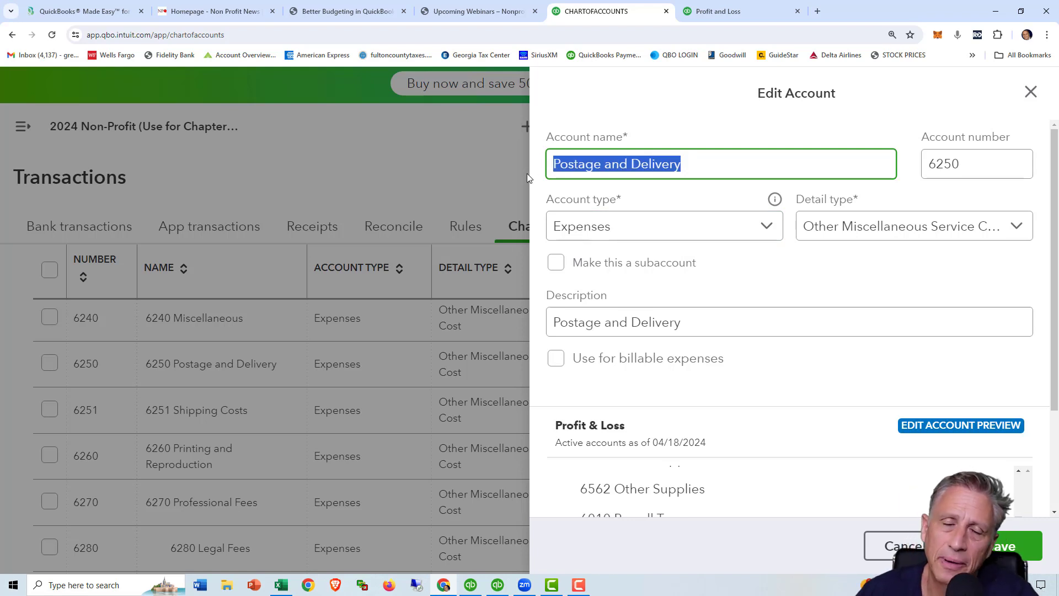
pyautogui.click(1030, 93)
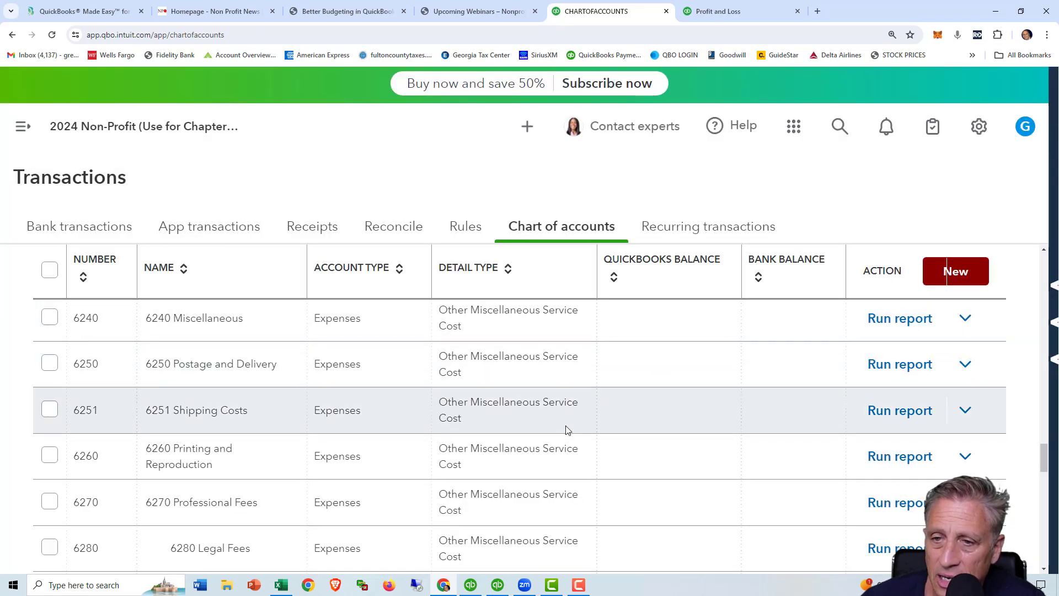
# - Edit the Shipping Costs account, replacing its name with Postage and Delivery and clearing its account number
pyautogui.click(965, 411)
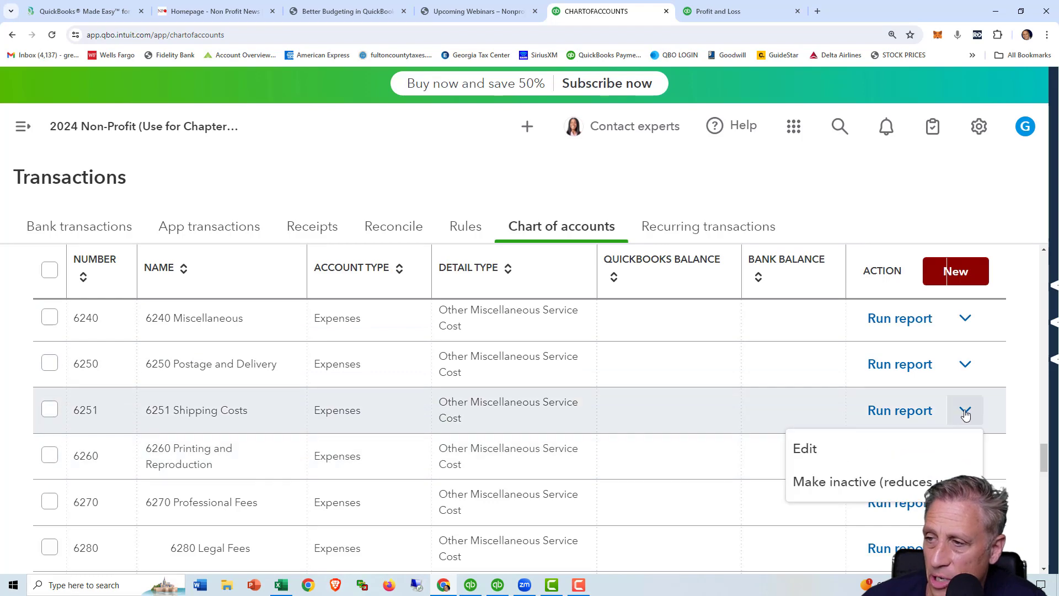
pyautogui.click(875, 449)
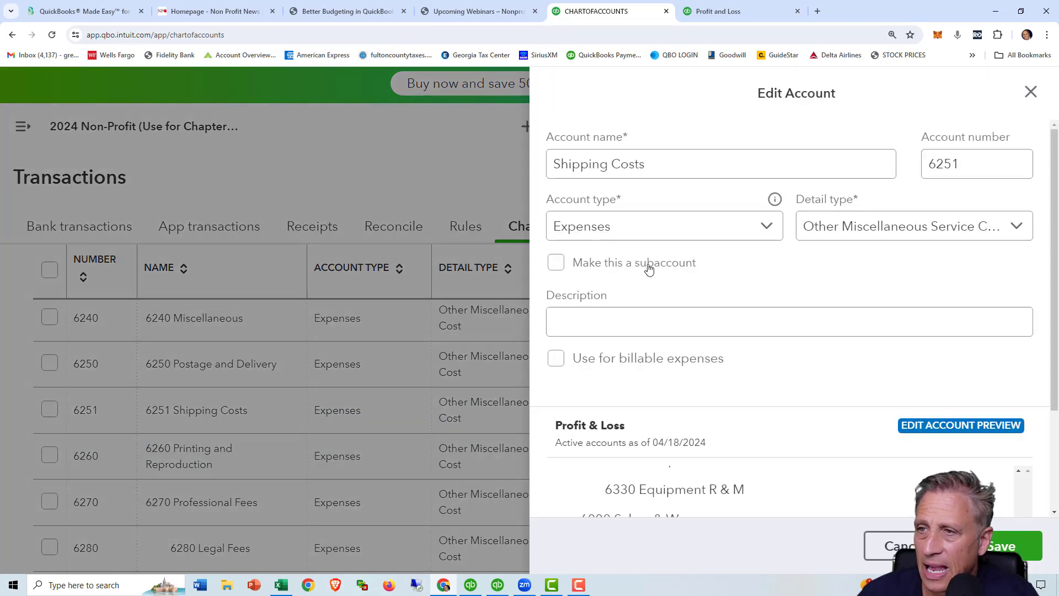
pyautogui.moveTo(653, 165); pyautogui.dragTo(551, 164)
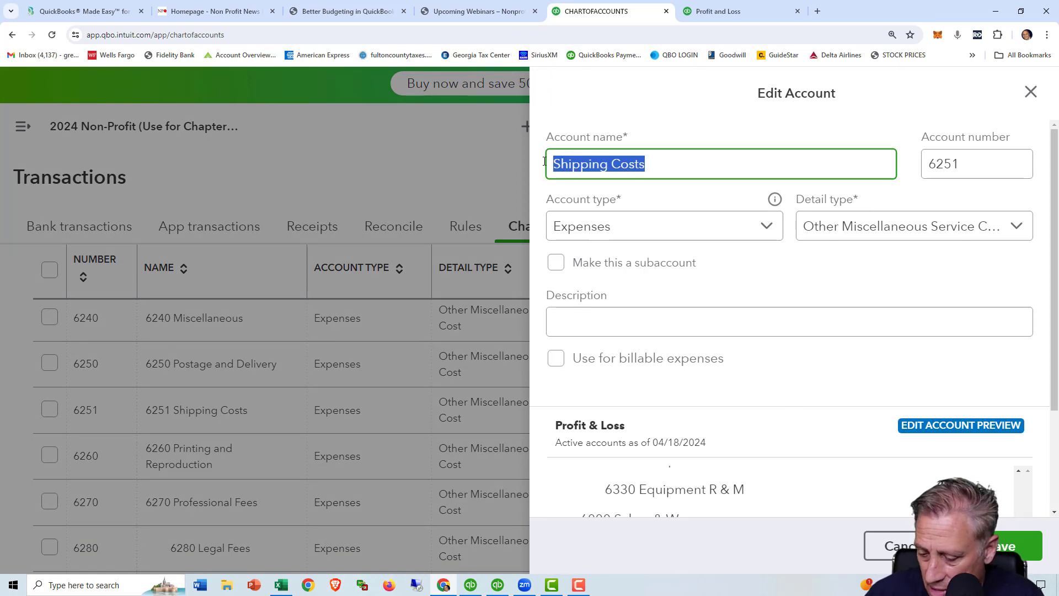
pyautogui.hotkey('ctrl', 'v')
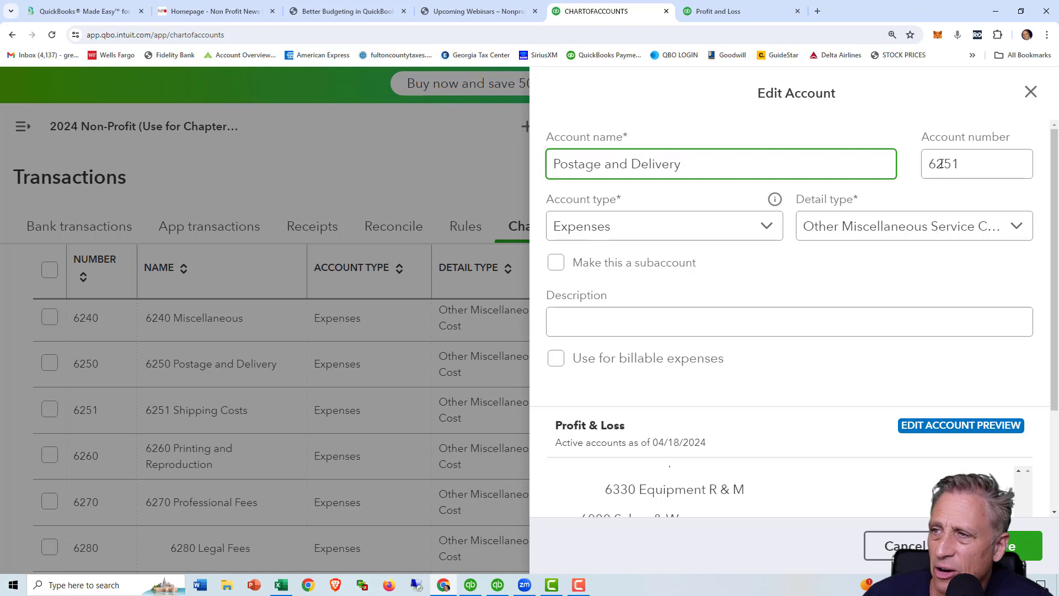
pyautogui.moveTo(965, 166); pyautogui.dragTo(918, 167)
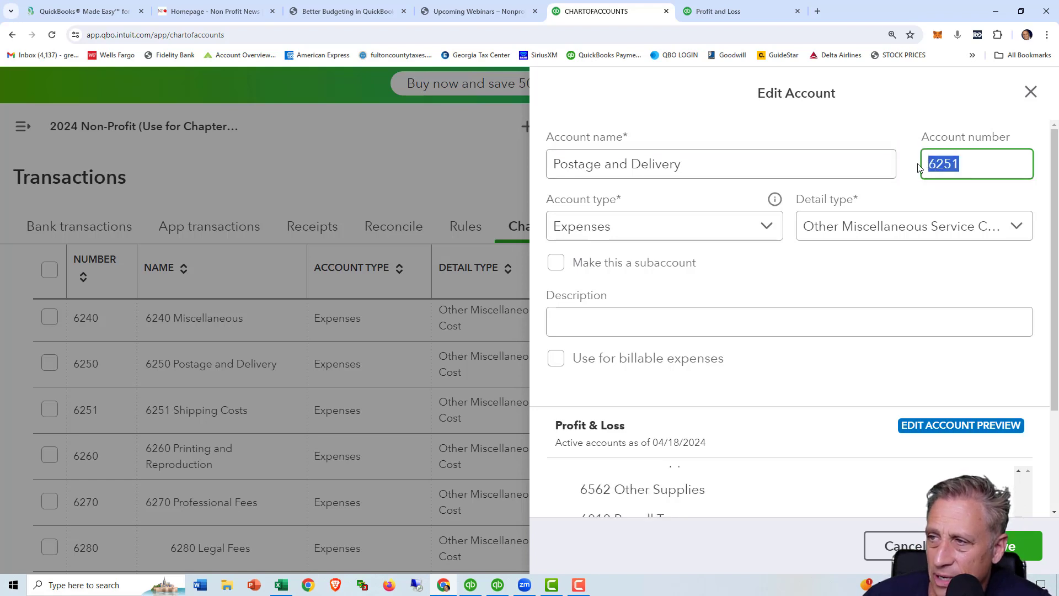
pyautogui.press('BackSpace')
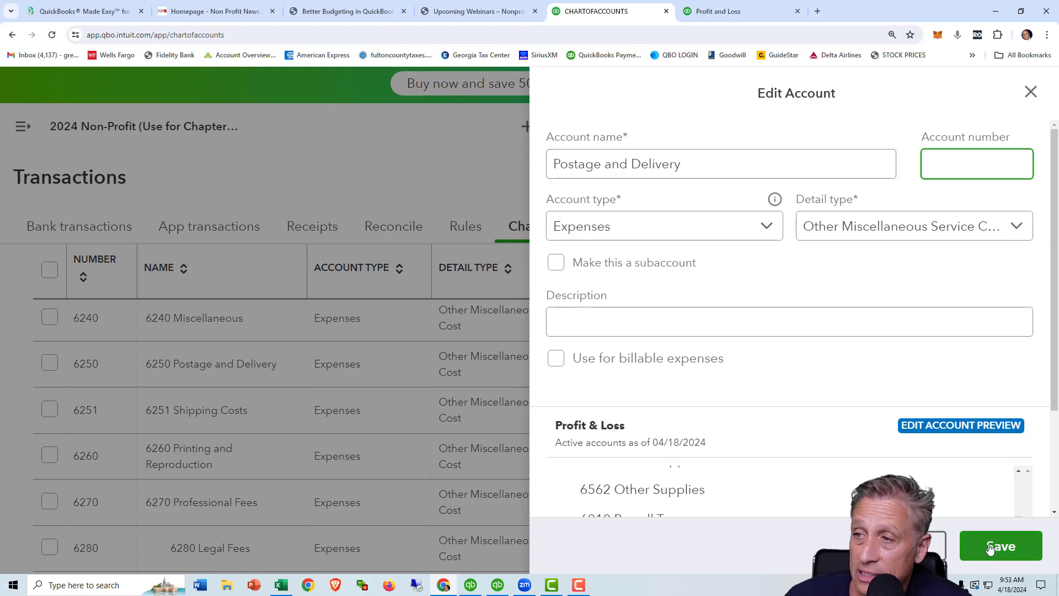
# - Save the renamed account and confirm merging it into the existing Postage and Delivery account
pyautogui.click(990, 546)
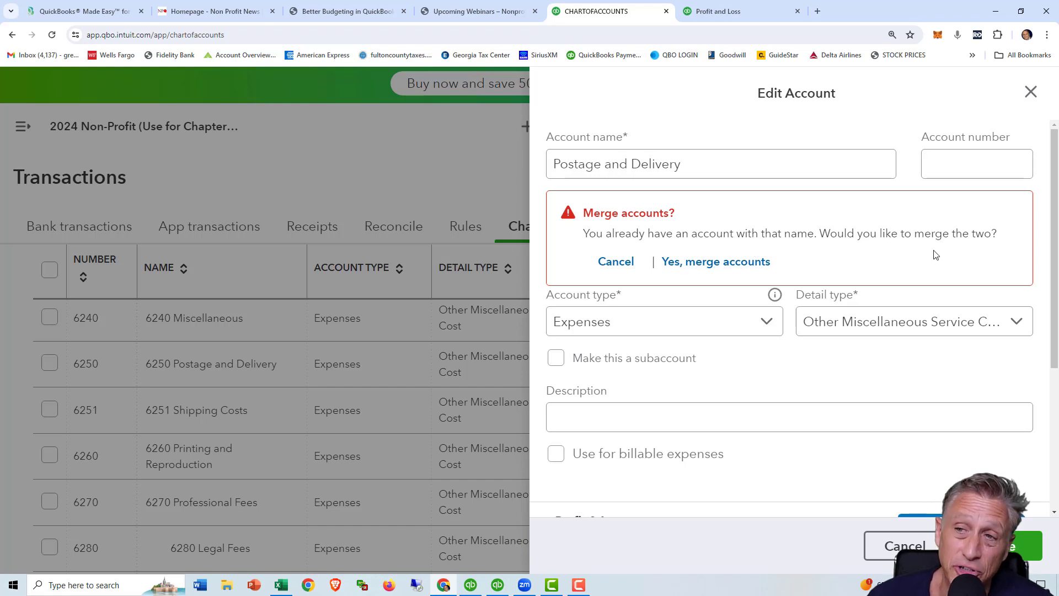
pyautogui.click(719, 264)
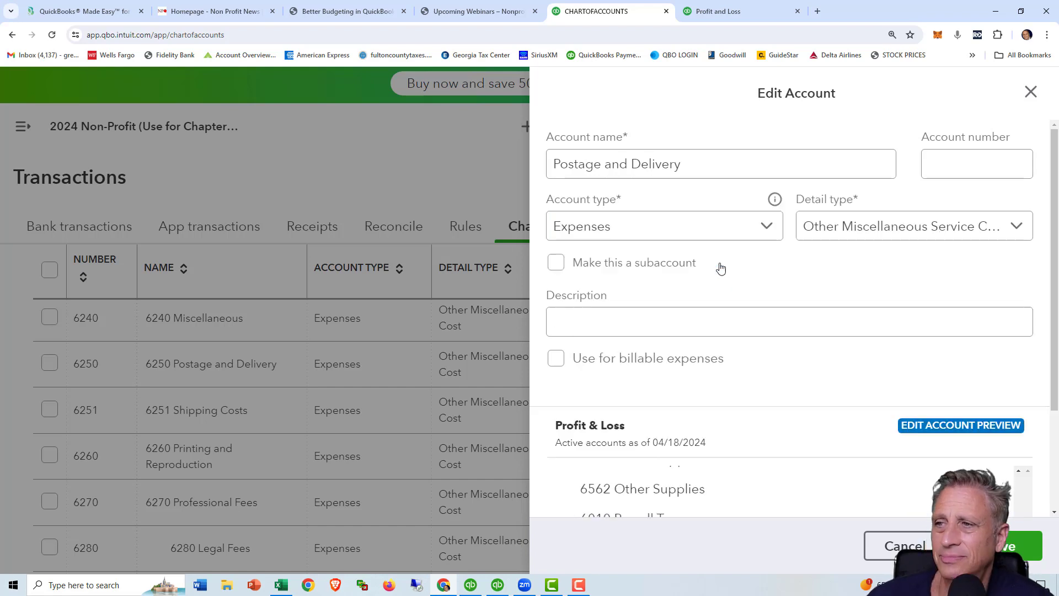
pyautogui.click(1012, 548)
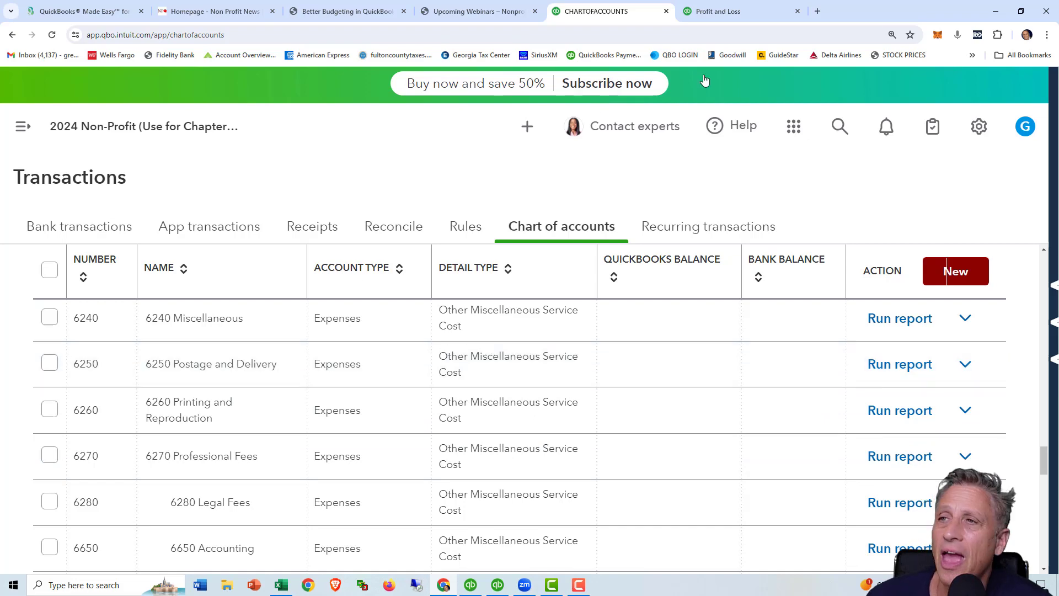
# - Rerun the Profit and Loss report for 07/01/2024 to 06/30/2025 and check the merged Postage and Delivery expense line
pyautogui.click(714, 21)
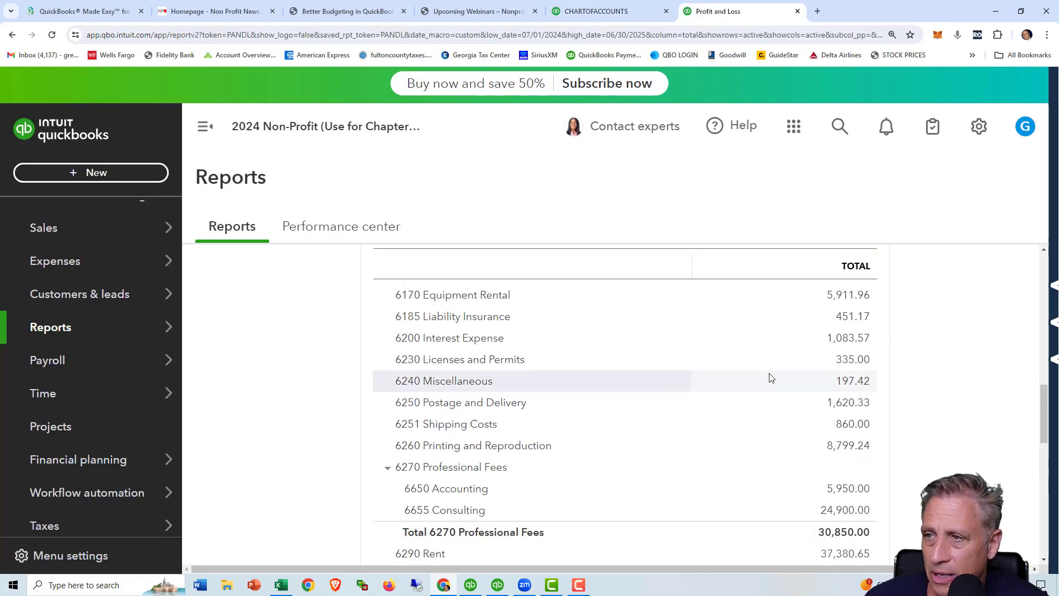
pyautogui.scroll(15, 771, 376)
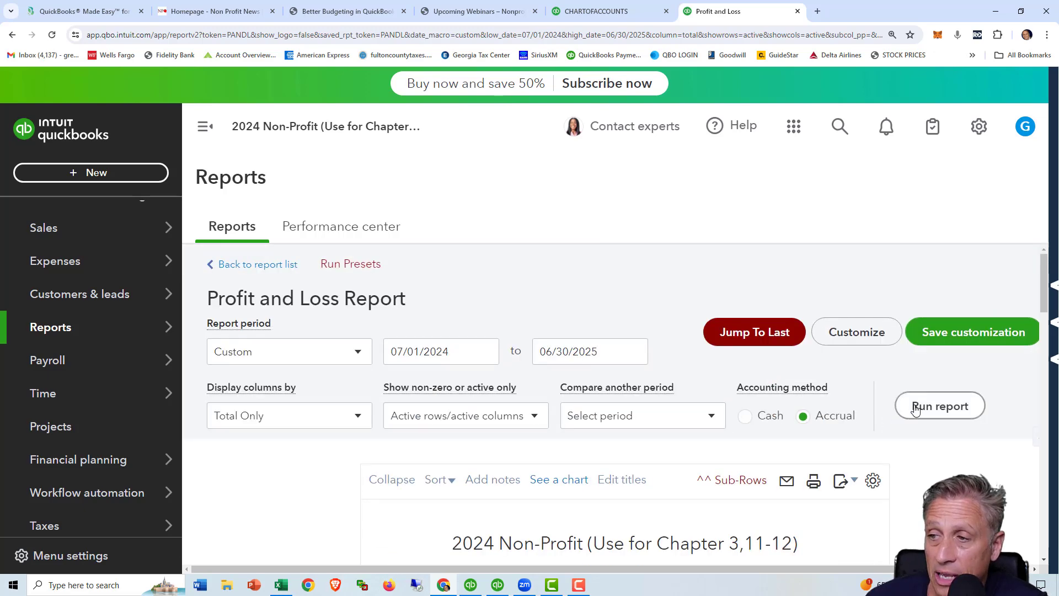
pyautogui.scroll(-4, 915, 408)
pyautogui.scroll(-10, 878, 407)
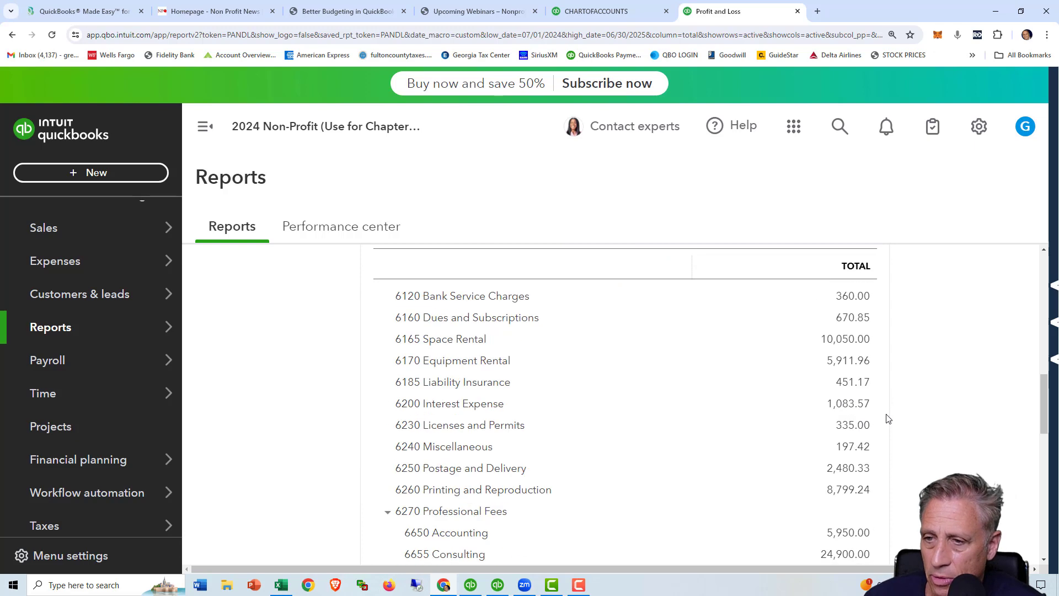
pyautogui.scroll(-1, 887, 419)
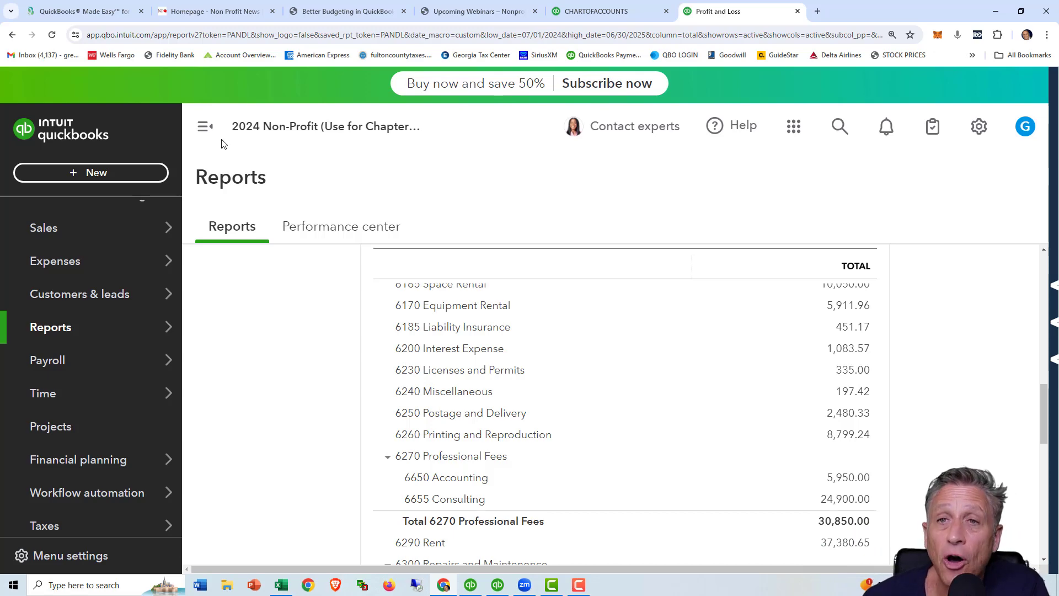
# - Switch to the QuickBooks Made Easy website and, from its webinars, open the Fundamentals 3 Day Series June 2024 (ONLINE Version) event
pyautogui.click(102, 15)
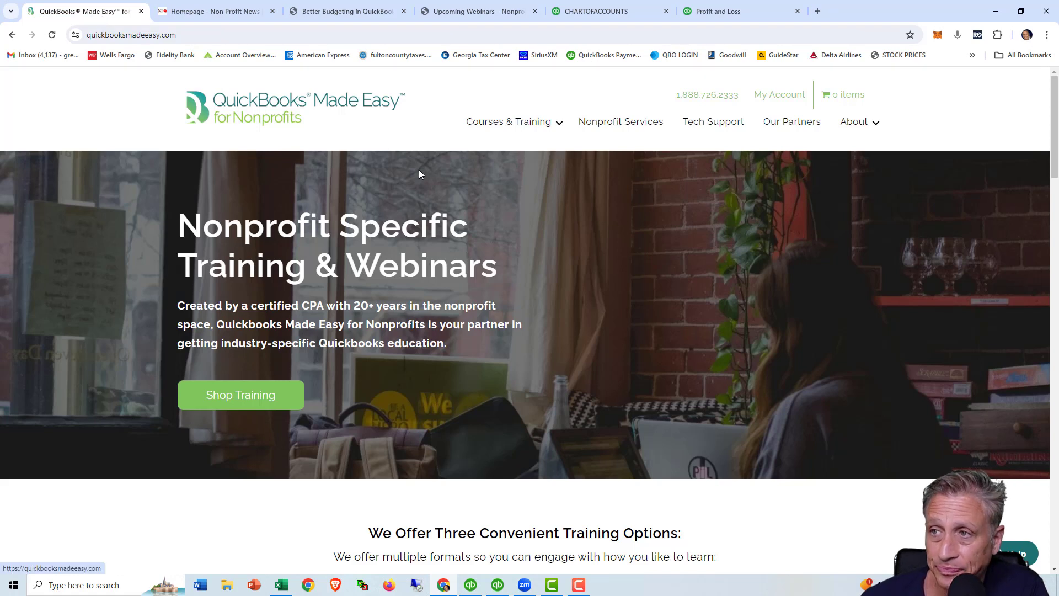
pyautogui.moveTo(551, 123)
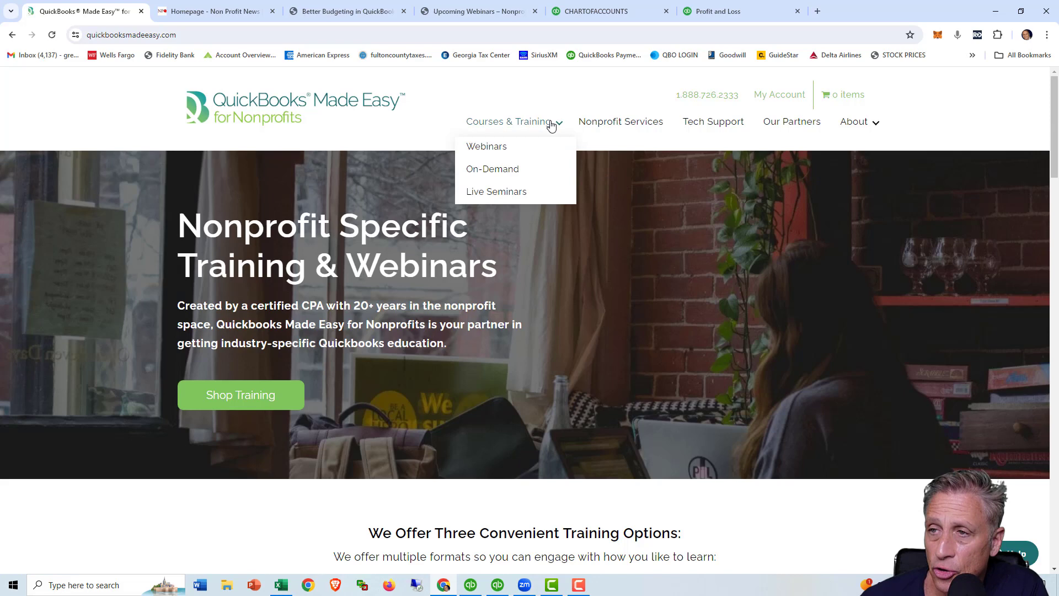
pyautogui.click(495, 151)
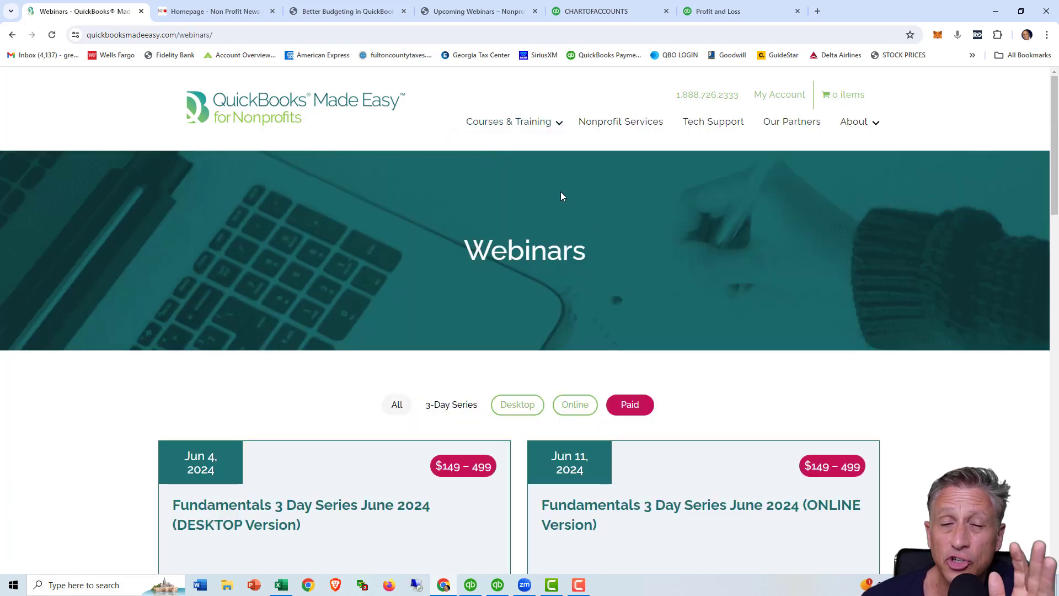
pyautogui.scroll(-3, 606, 236)
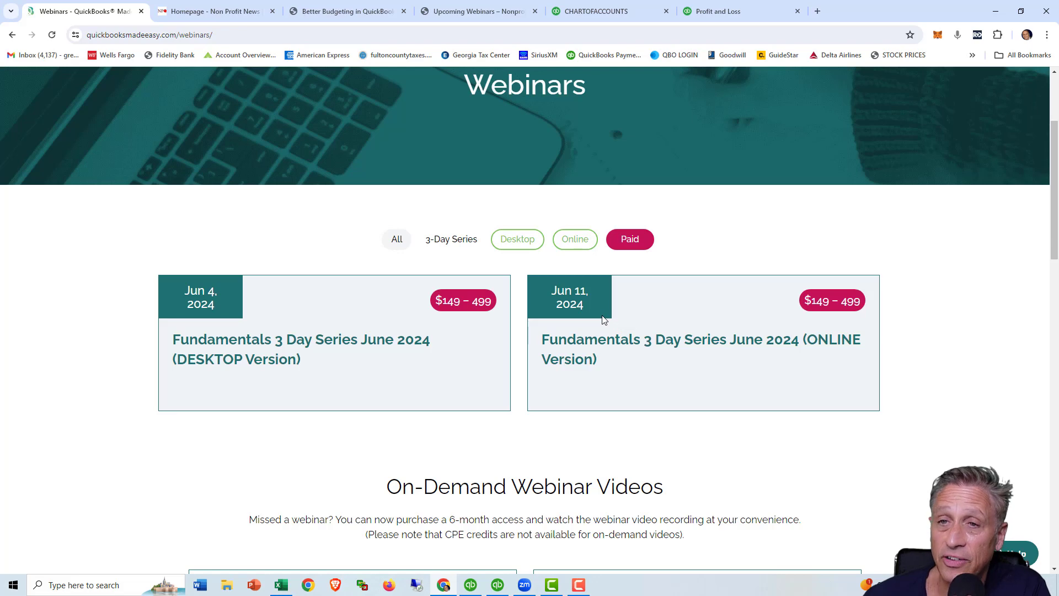
pyautogui.click(611, 339)
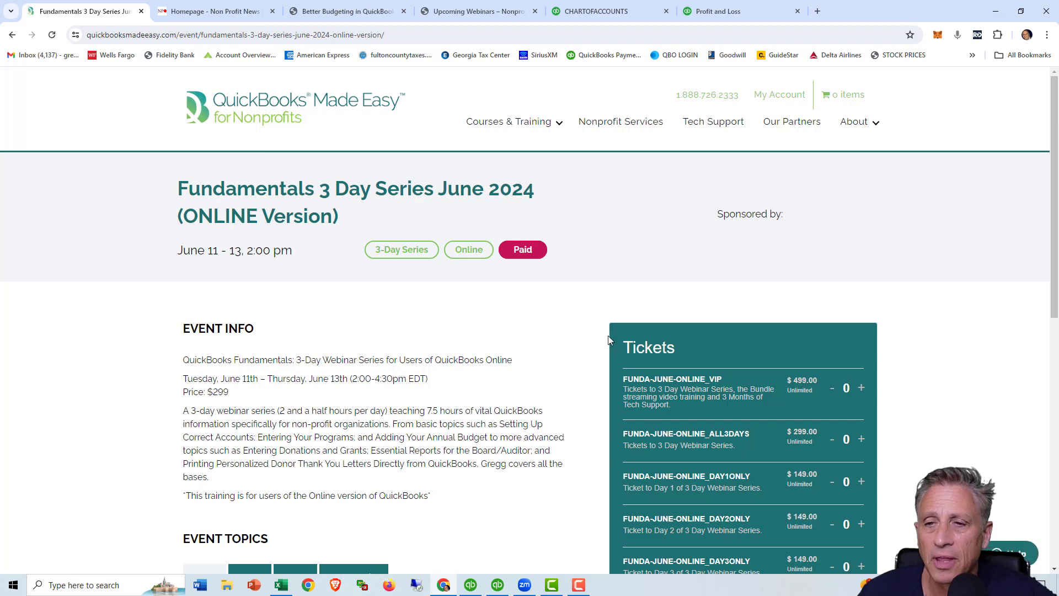
# - Review the event topics for Day 2 and Day 3 of the online Fundamentals series
pyautogui.scroll(-4, 430, 393)
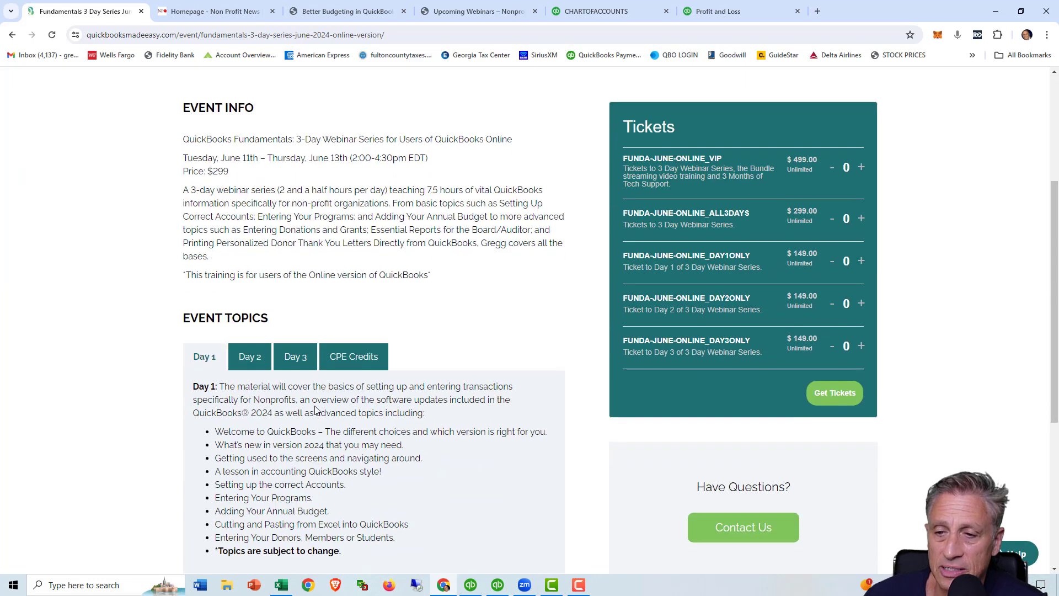
pyautogui.click(258, 359)
pyautogui.click(303, 360)
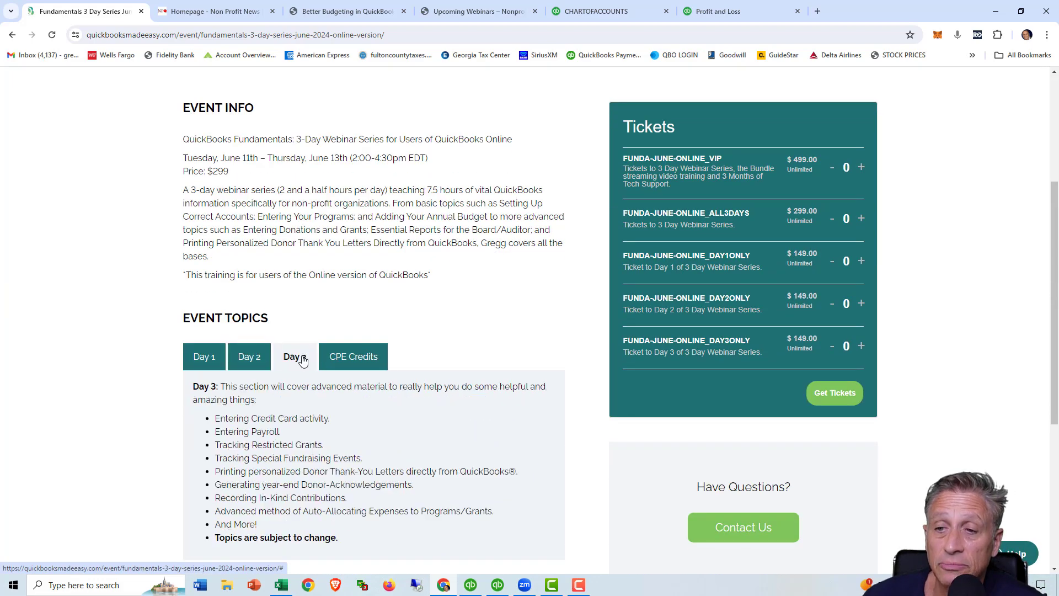
pyautogui.scroll(4, 495, 197)
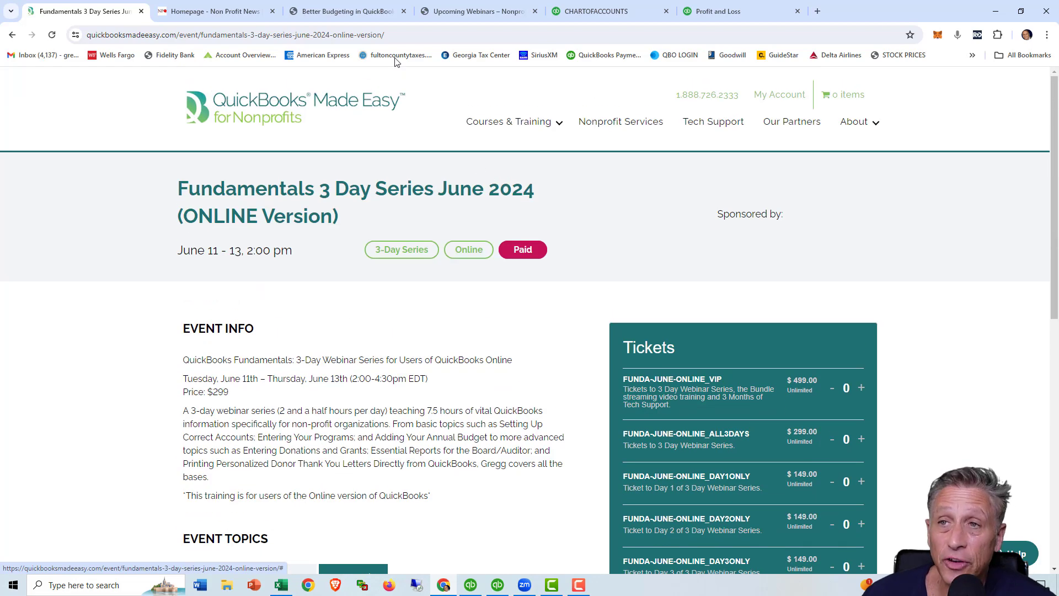
# - Switch to the Nonprofit Quarterly website and open Better Budgeting in QuickBooks 2024 for ONLINE Users from its upcoming webinars
pyautogui.click(343, 13)
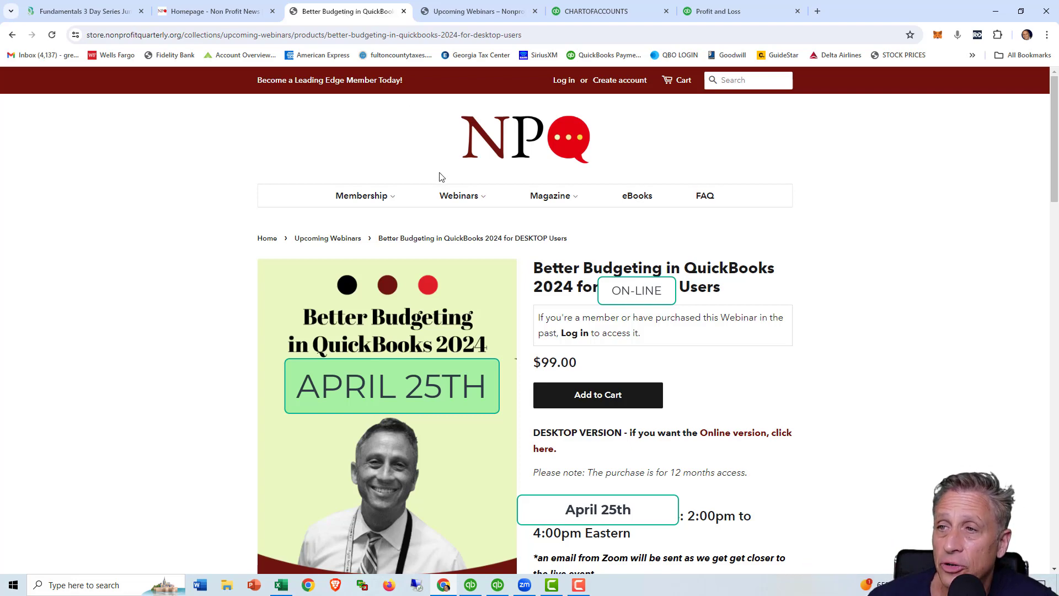
pyautogui.click(227, 12)
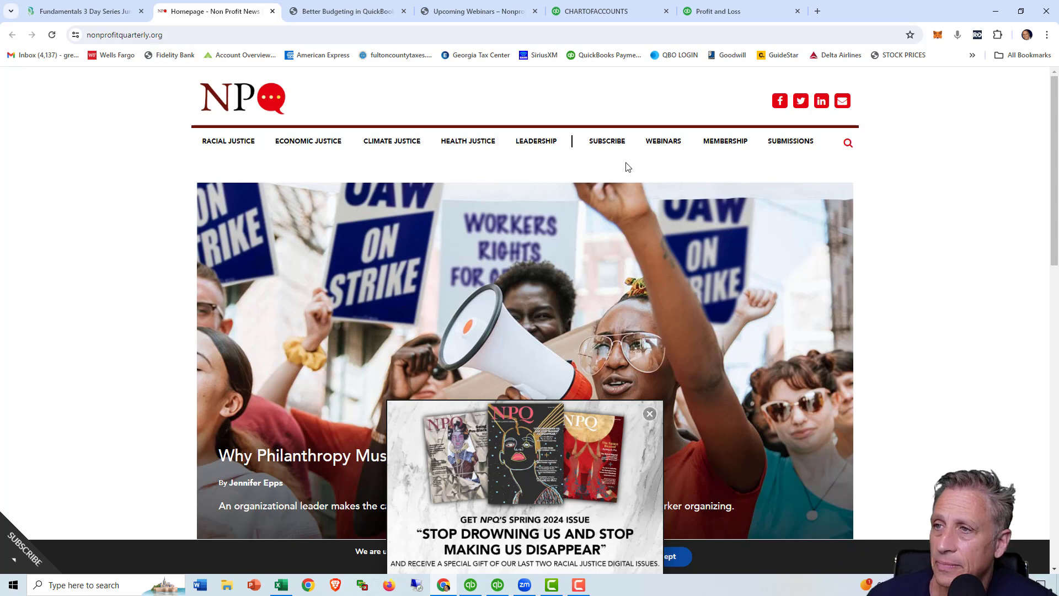
pyautogui.moveTo(665, 144)
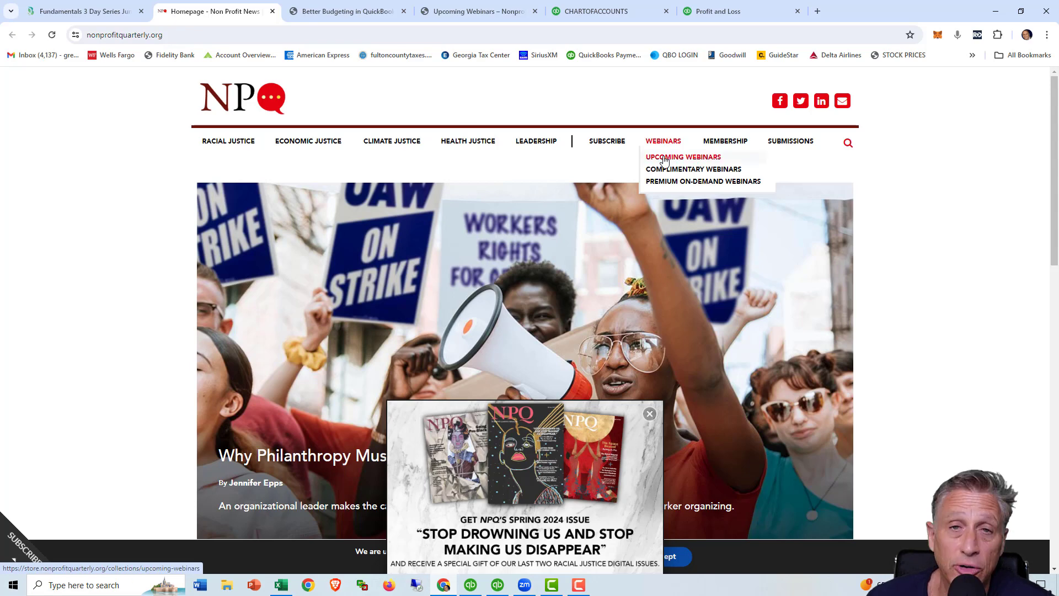
pyautogui.click(665, 160)
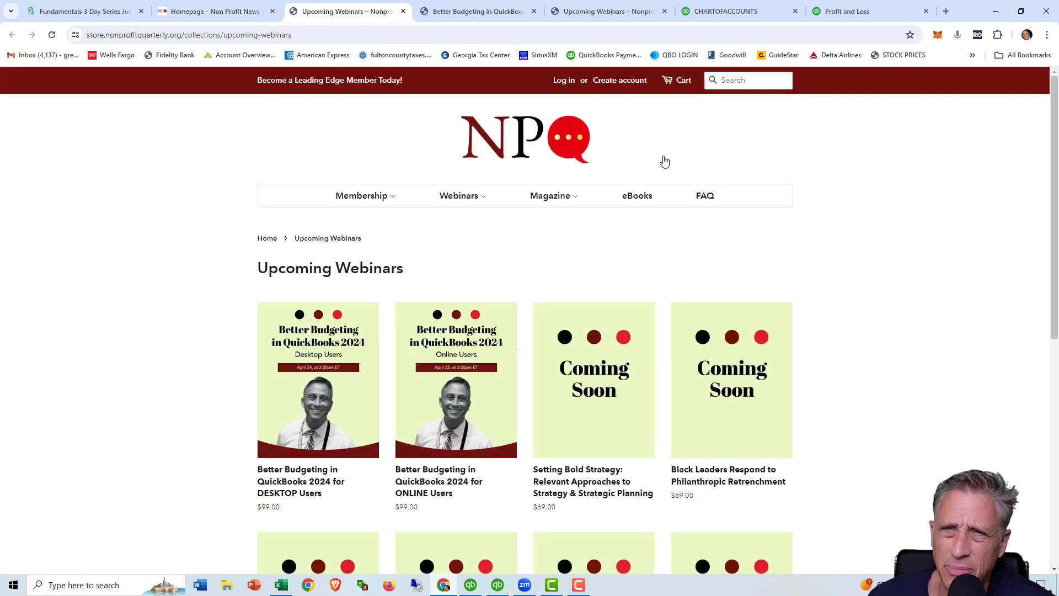
pyautogui.scroll(-1, 816, 235)
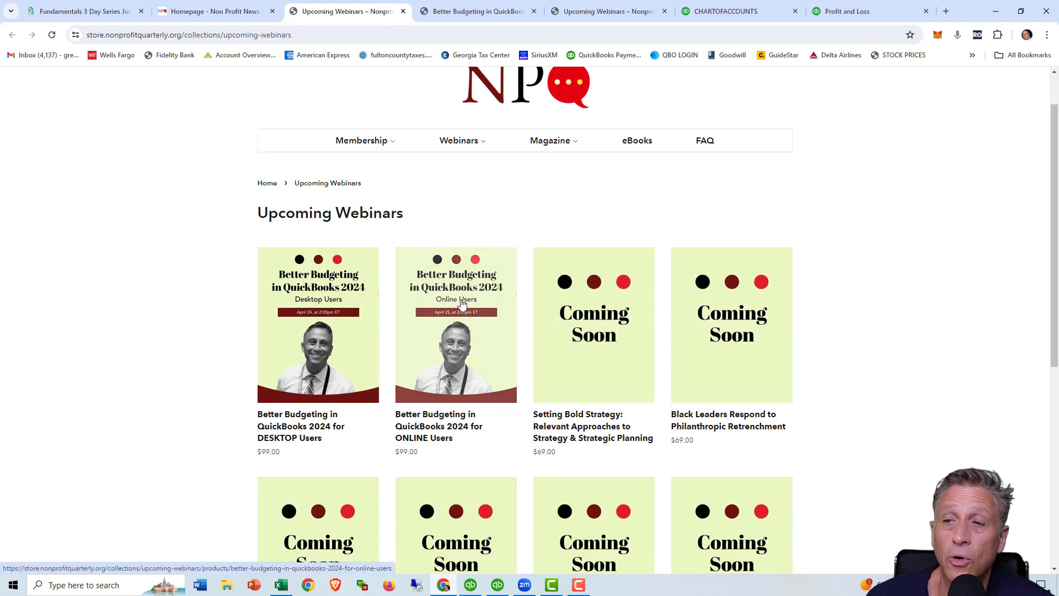
pyautogui.click(452, 339)
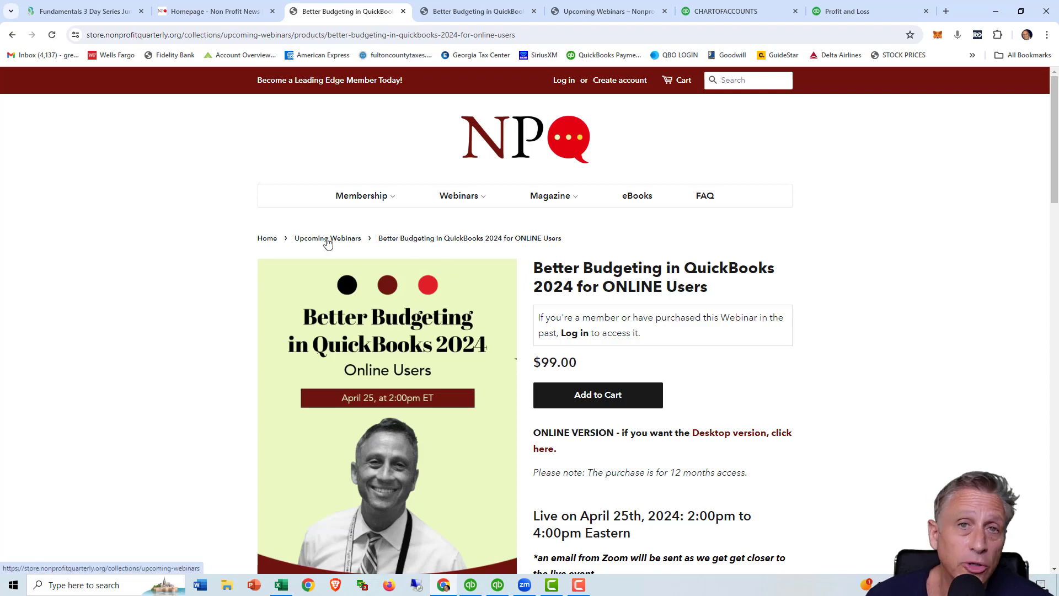
# - Return to the QuickBooks Made Easy website and show its Courses & Training options
pyautogui.click(113, 13)
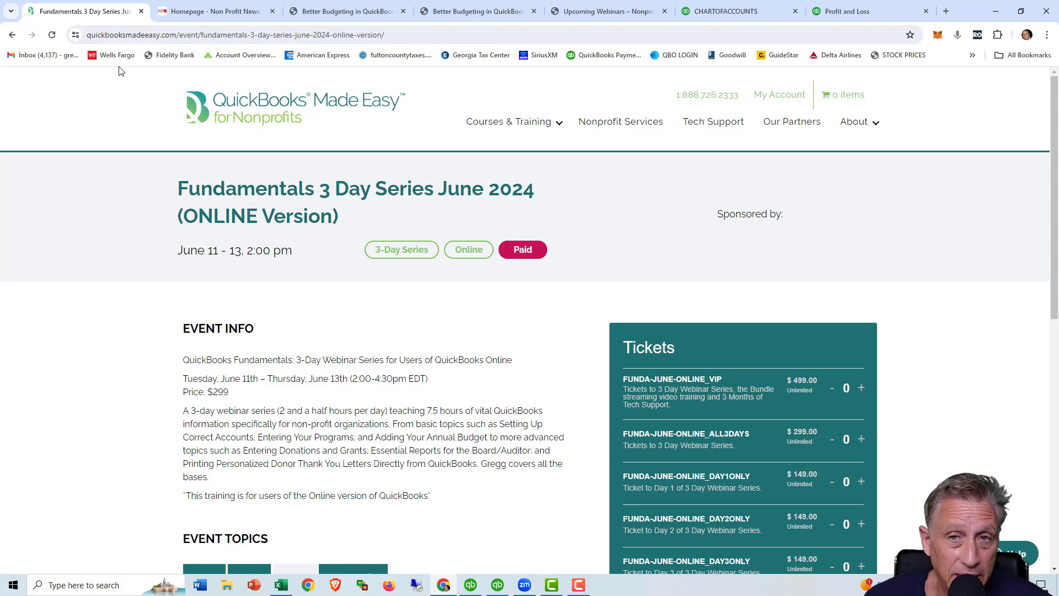
pyautogui.moveTo(504, 123)
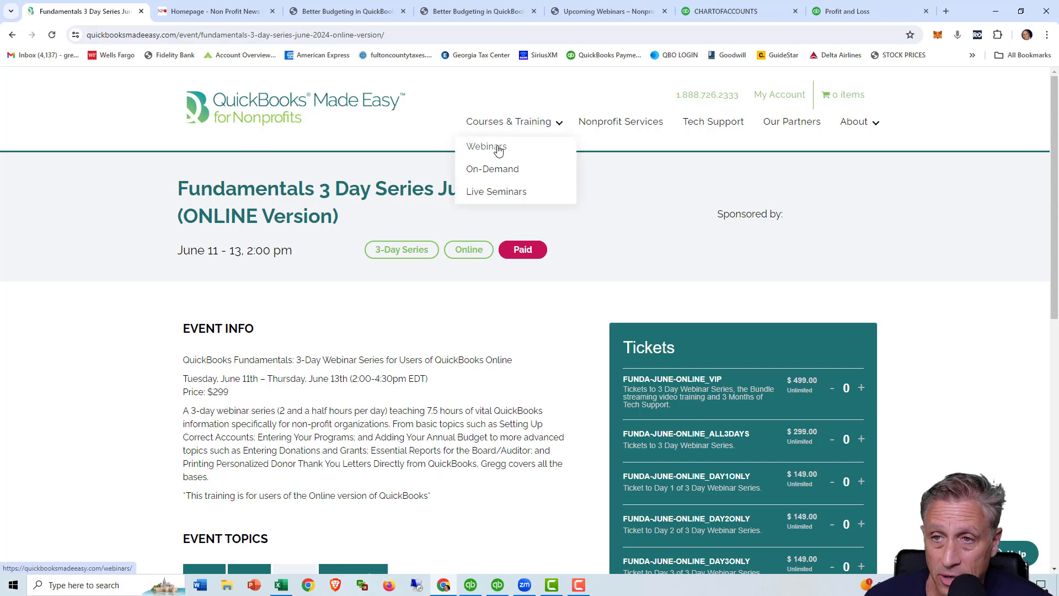